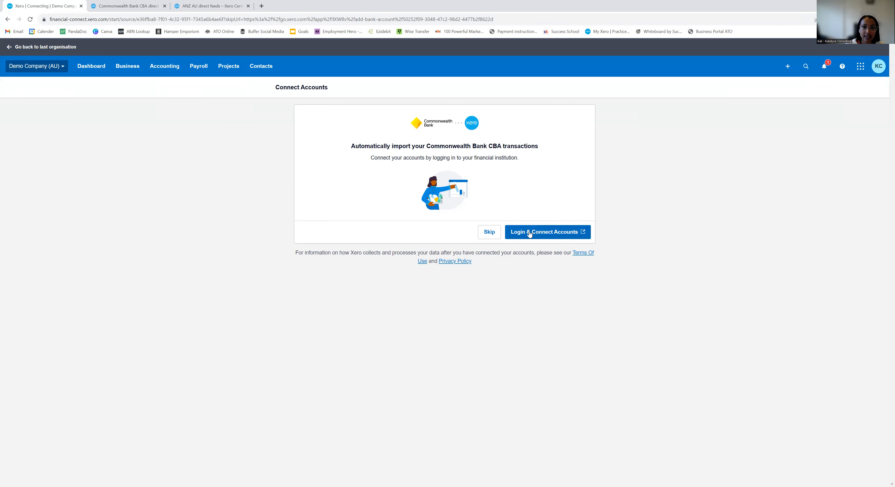
# - Start adding a new ANZ (AU) bank account from the Bank accounts page
pyautogui.click(131, 72)
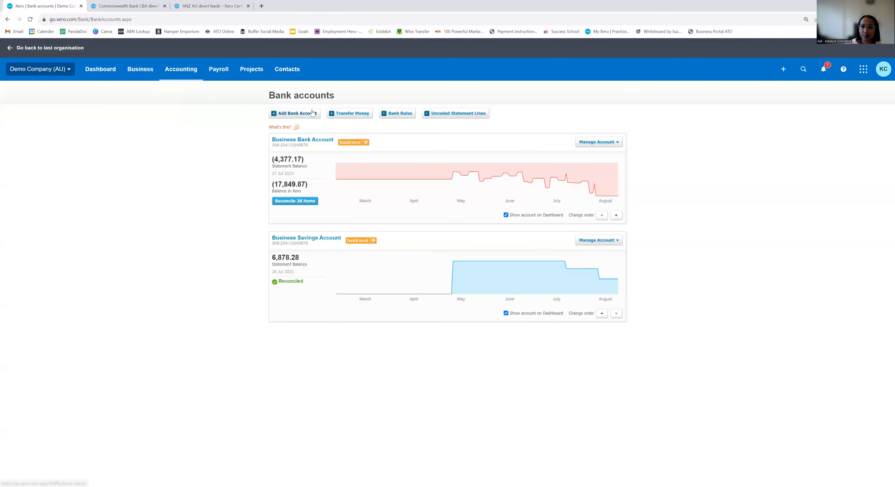
pyautogui.click(312, 112)
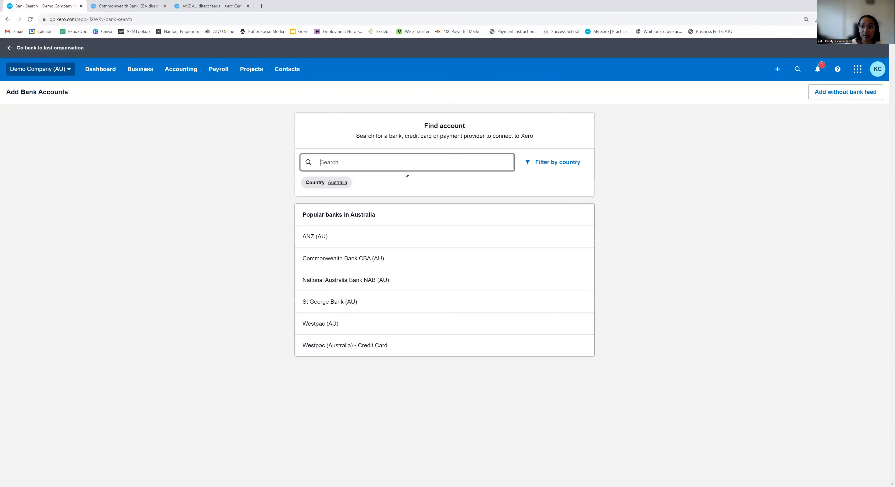
pyautogui.click(318, 237)
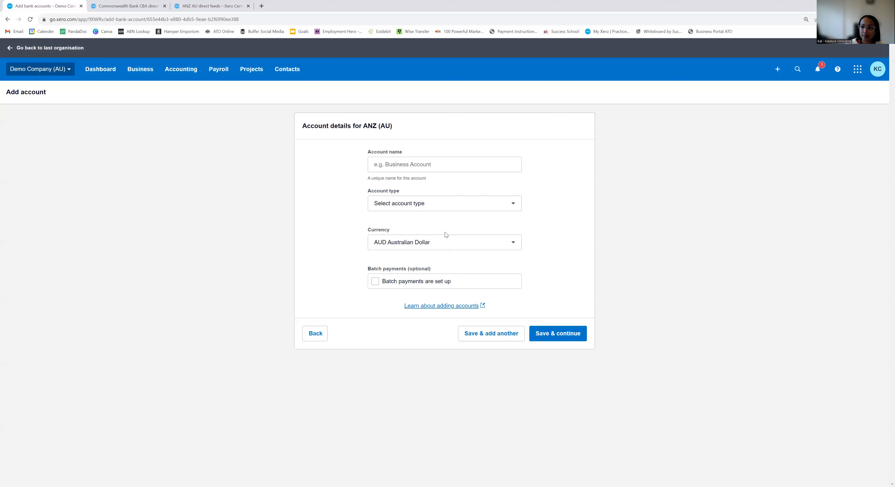
pyautogui.click(416, 161)
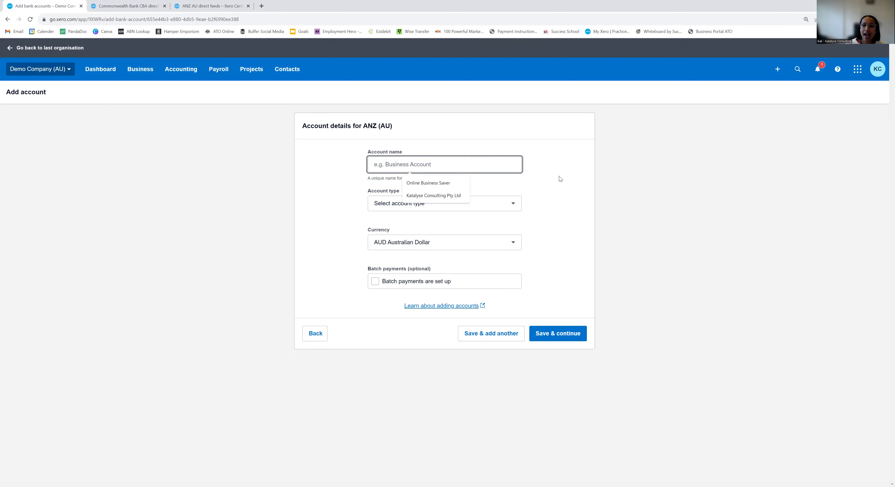
# - Examine the section topics of the Commonwealth Bank CBA direct feeds article, collapsing the Apply for your feed section
pyautogui.click(121, 8)
pyautogui.scroll(9, 259, 180)
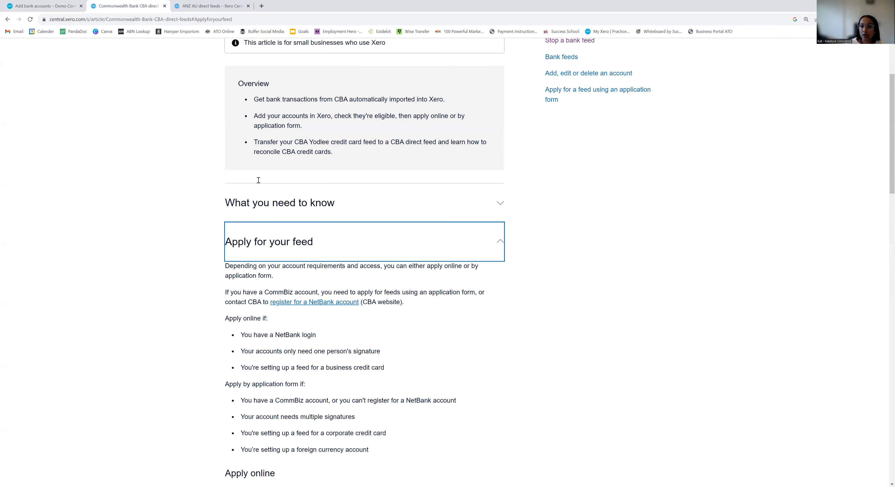
pyautogui.click(486, 281)
pyautogui.scroll(3, 455, 208)
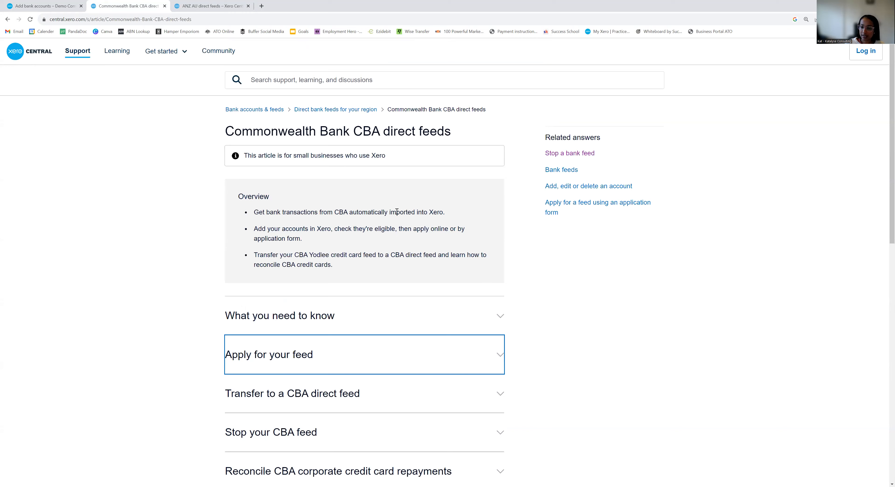
pyautogui.scroll(-1, 399, 194)
pyautogui.scroll(-3, 397, 210)
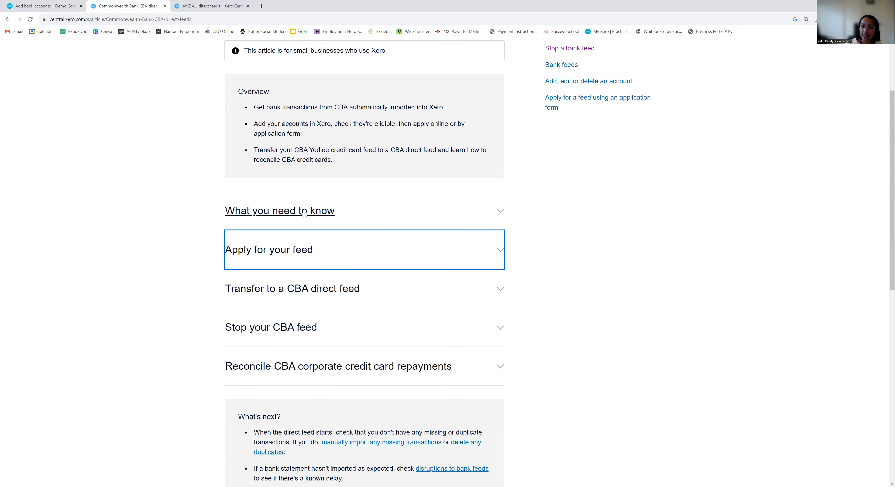
pyautogui.scroll(-1, 326, 243)
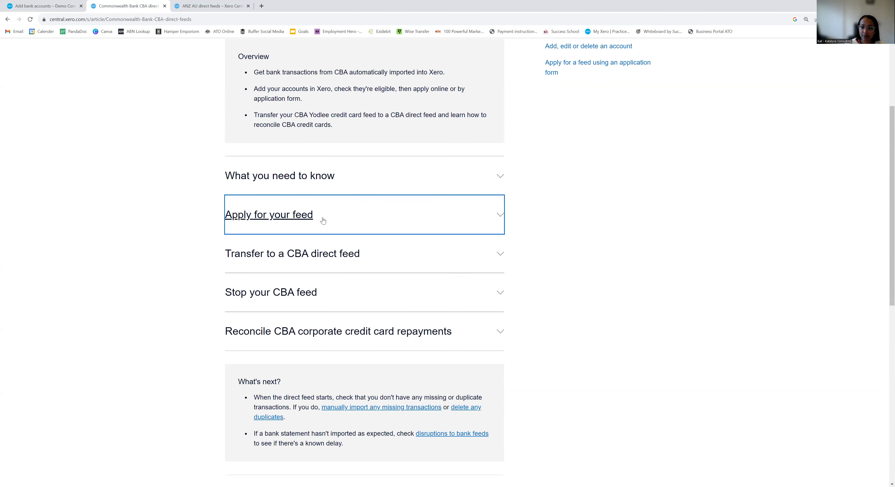
pyautogui.scroll(-1, 323, 220)
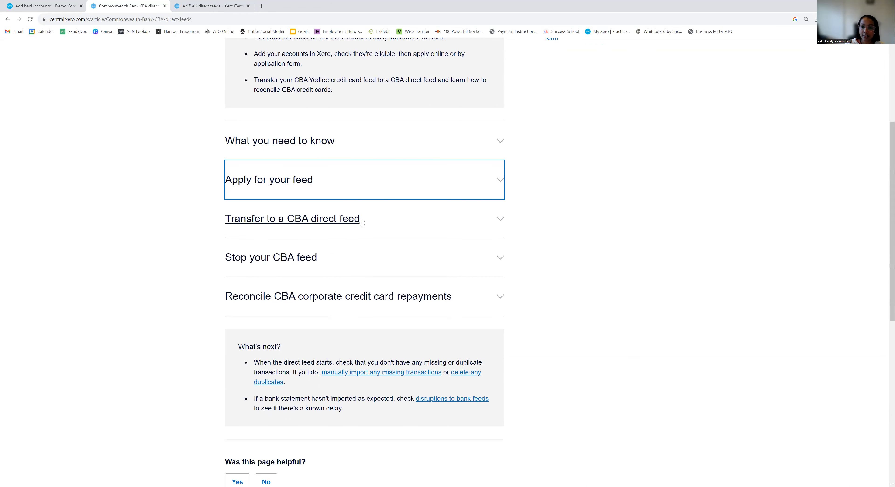
pyautogui.scroll(-1, 361, 221)
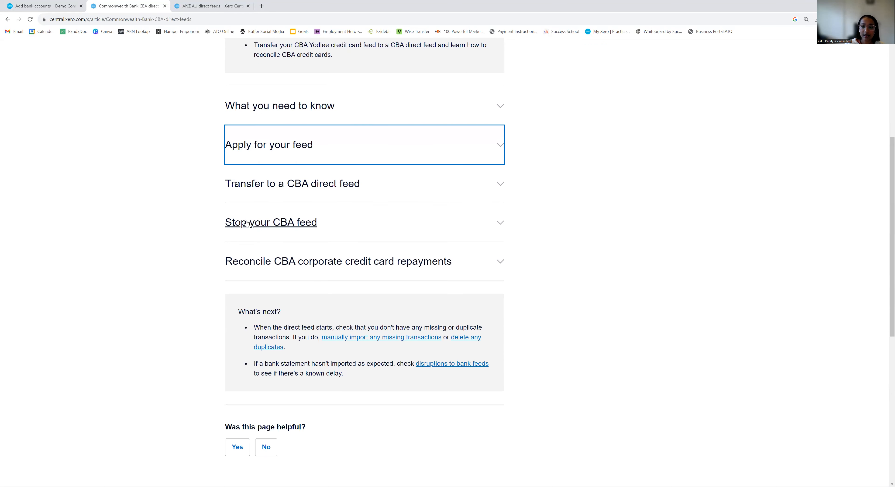
pyautogui.scroll(-1, 344, 229)
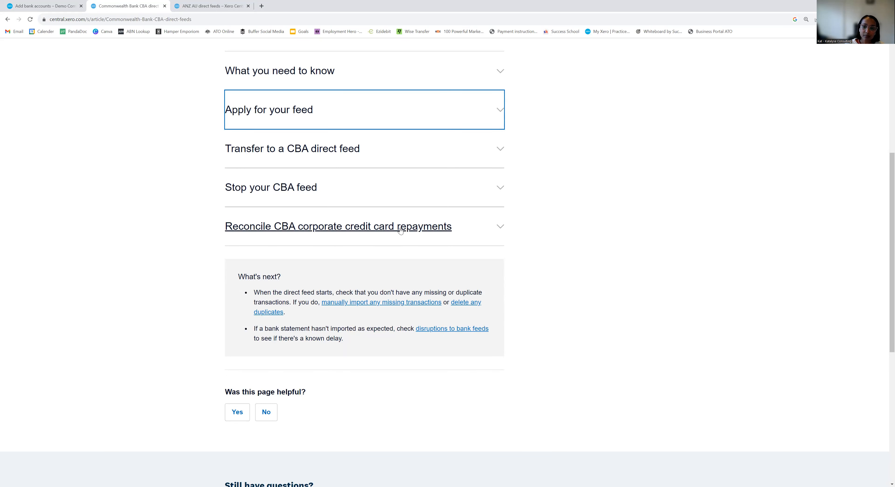
# - Examine the section topics of the ANZ AU direct feeds article, and close both bank feed help articles
pyautogui.click(232, 7)
pyautogui.scroll(3, 513, 266)
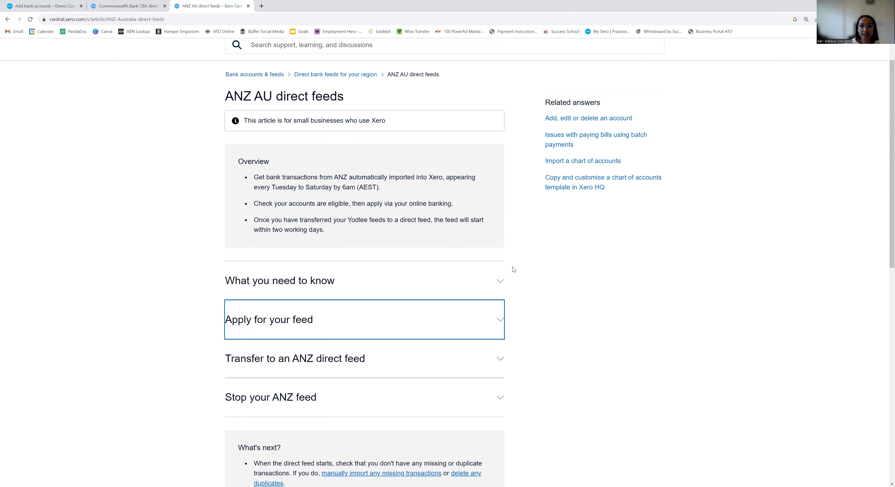
pyautogui.scroll(1, 514, 268)
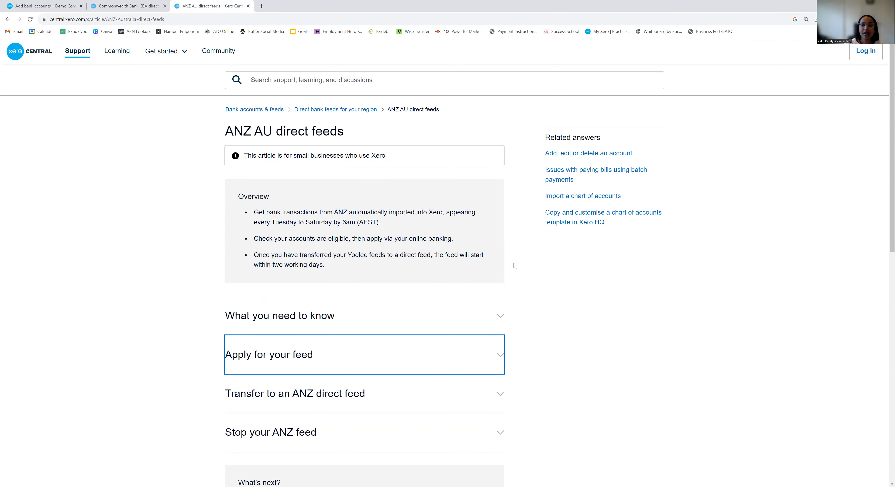
pyautogui.scroll(-1, 508, 263)
pyautogui.scroll(-1, 507, 263)
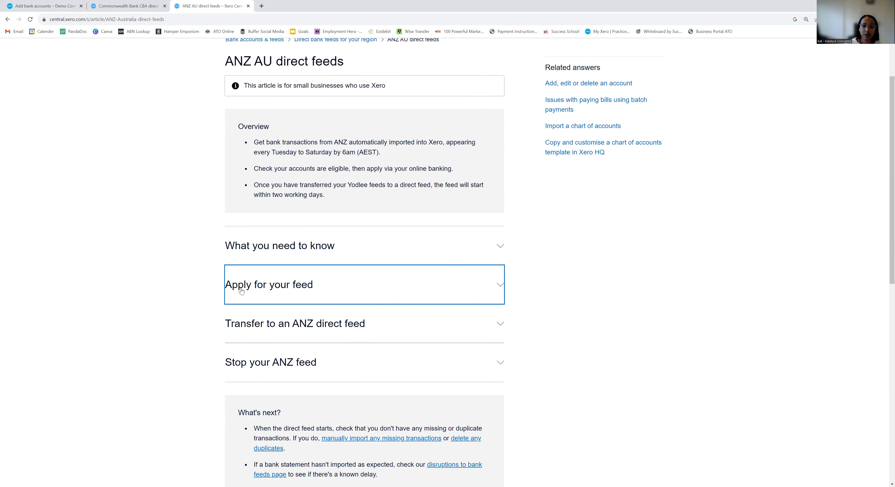
pyautogui.scroll(-1, 344, 278)
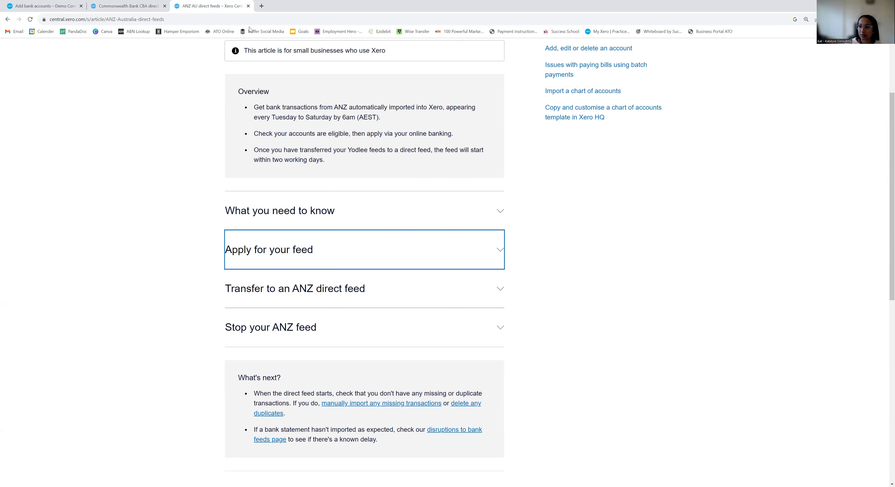
pyautogui.click(248, 5)
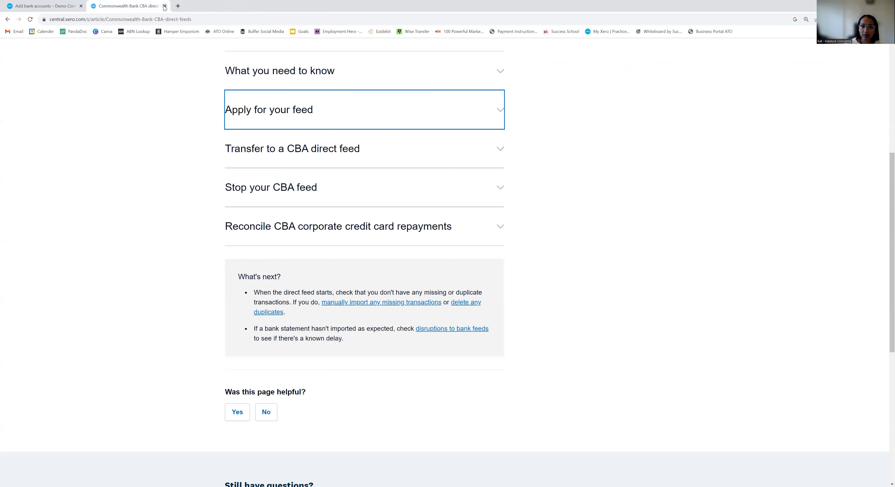
pyautogui.click(165, 6)
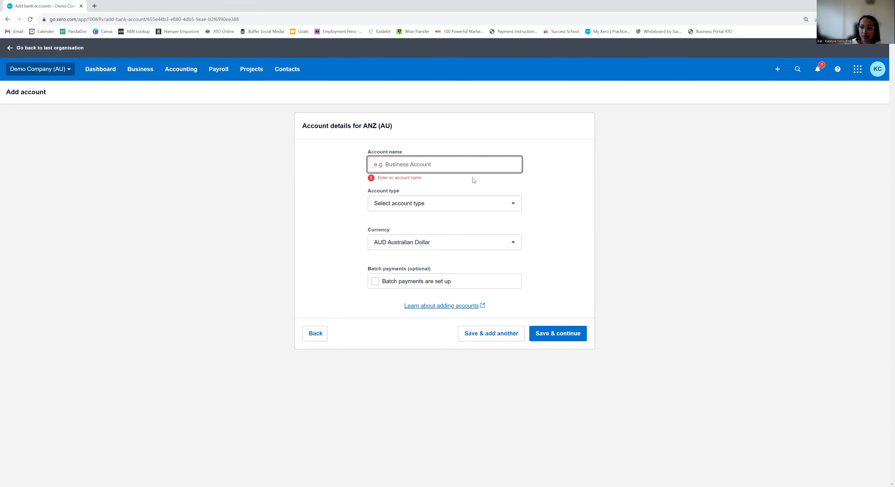
# - Check the account name field and the available account types in the ANZ (AU) account form
pyautogui.click(403, 163)
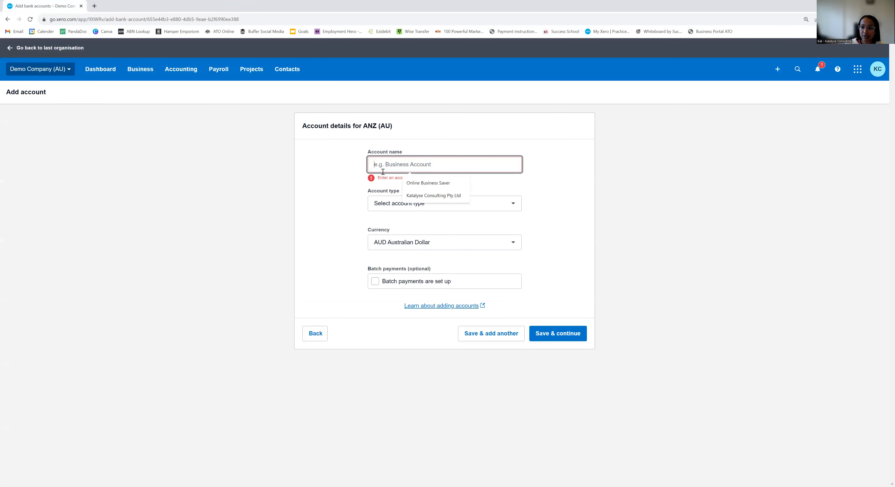
pyautogui.click(390, 204)
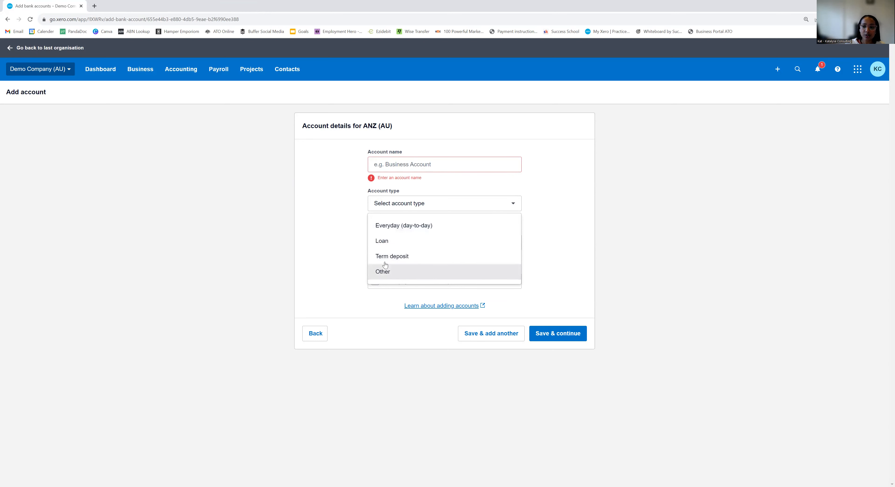
pyautogui.click(563, 222)
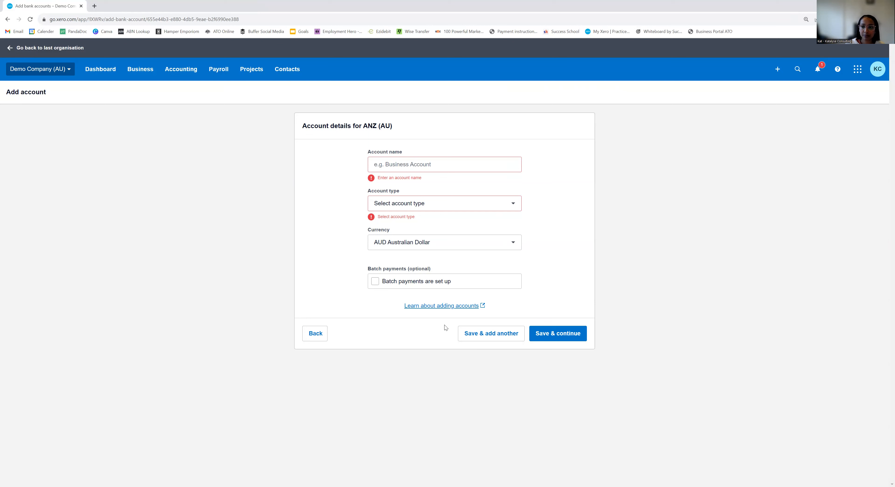
# - Leave the ANZ account form for the dashboard and open the Chart of accounts
pyautogui.click(149, 77)
pyautogui.click(115, 70)
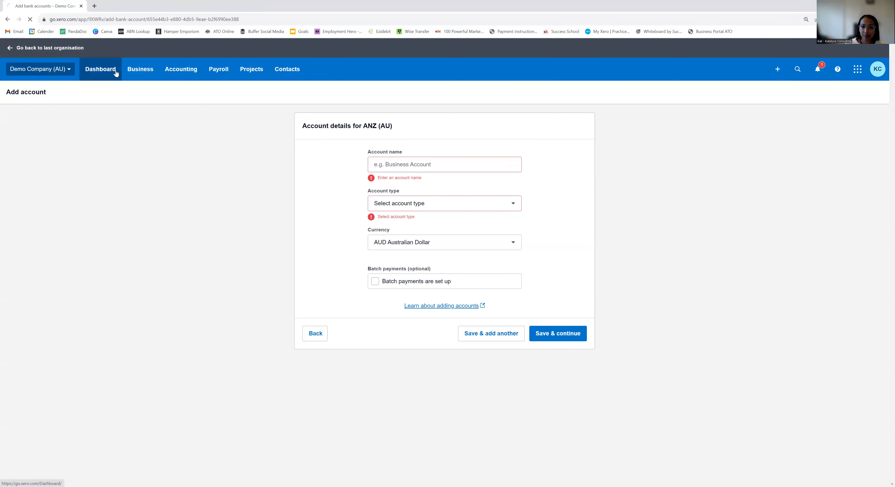
pyautogui.click(196, 74)
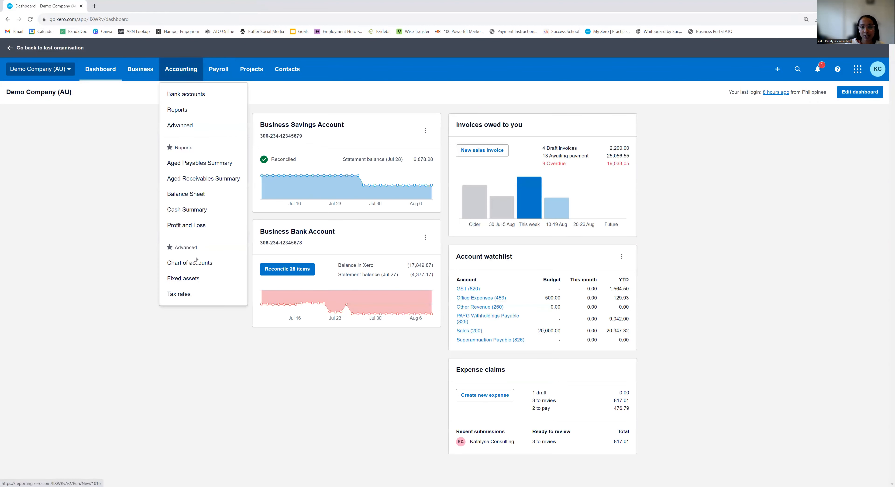
pyautogui.click(133, 109)
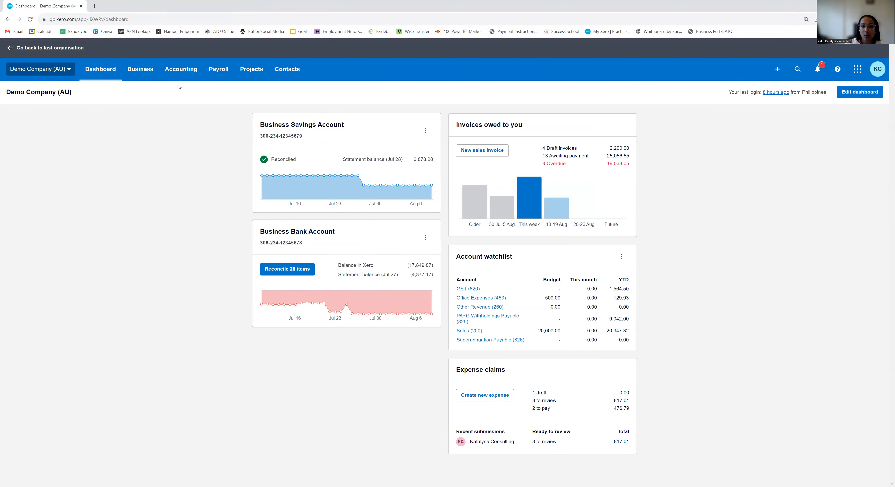
pyautogui.click(188, 78)
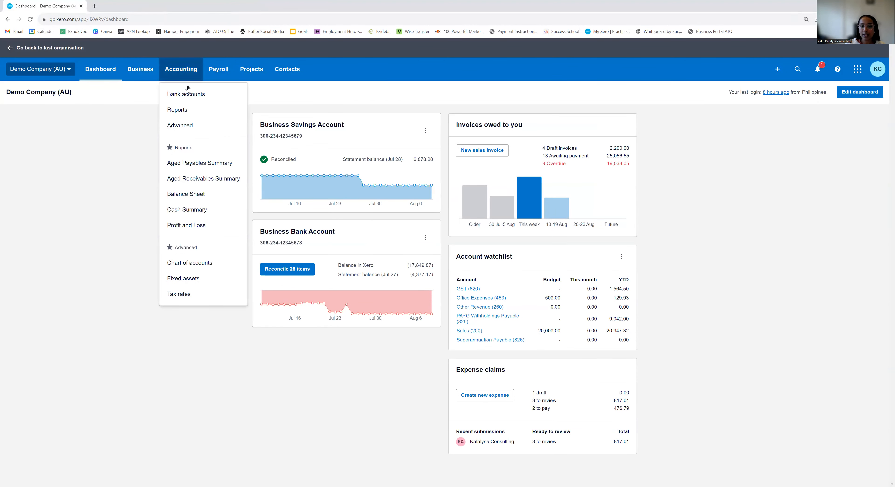
pyautogui.click(195, 263)
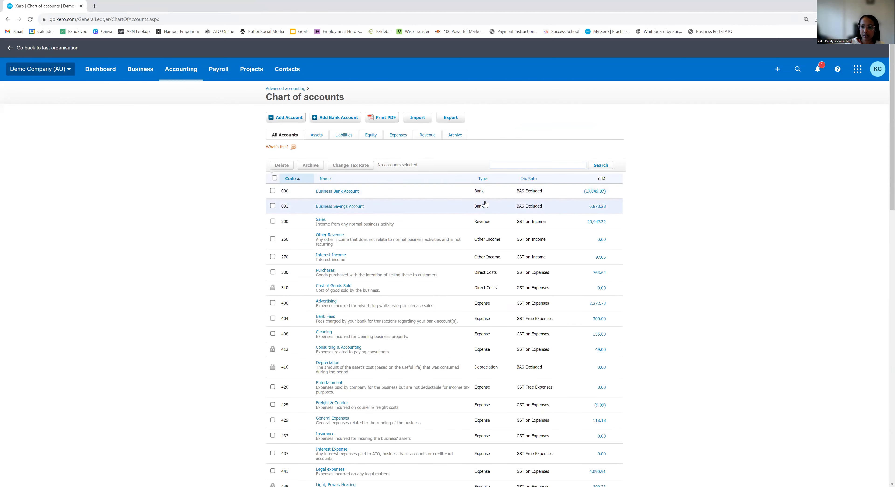
# - Examine the Business Bank Account's editable details, including account types and batch payment options, and close them without saving
pyautogui.click(346, 192)
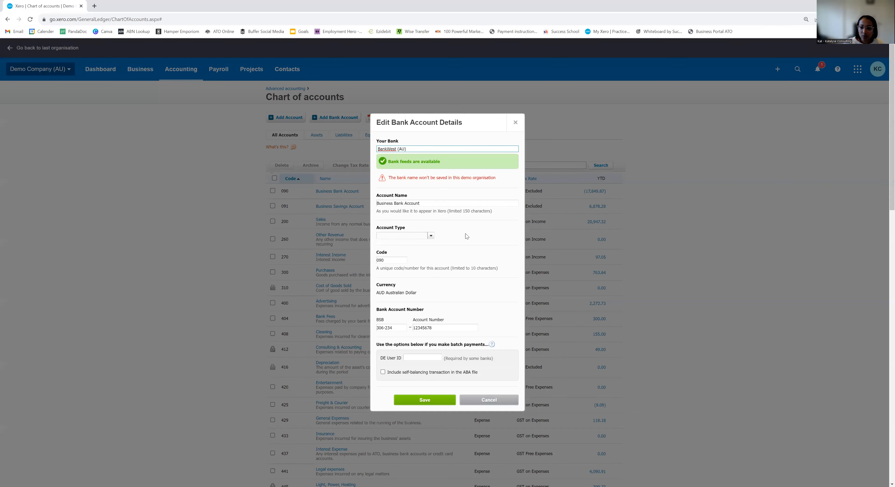
pyautogui.hotkey('ctrl', '+')
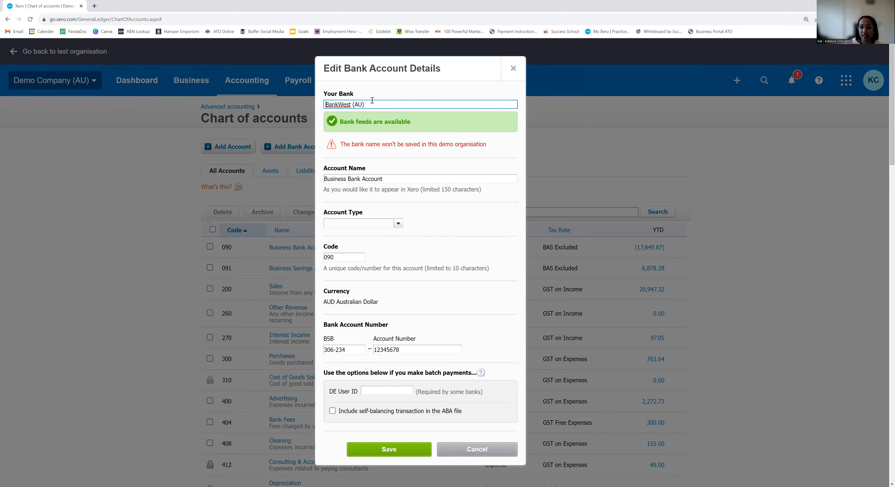
pyautogui.click(393, 226)
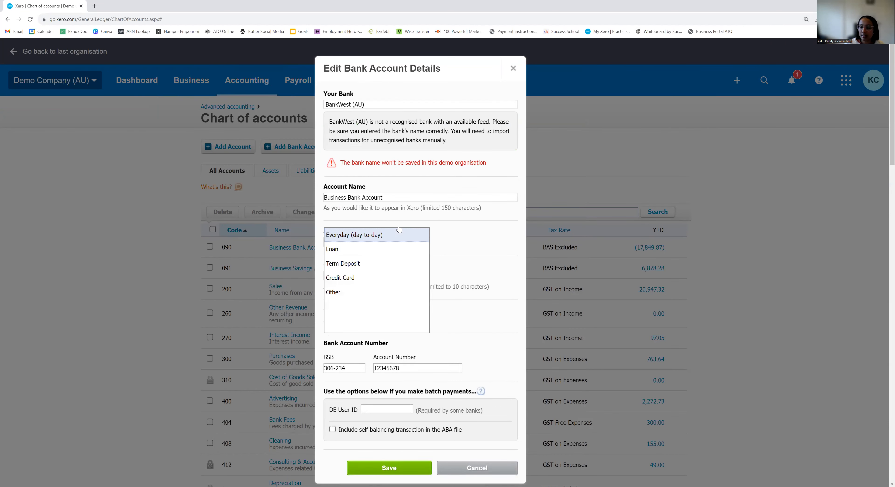
pyautogui.click(449, 226)
pyautogui.scroll(-1, 379, 266)
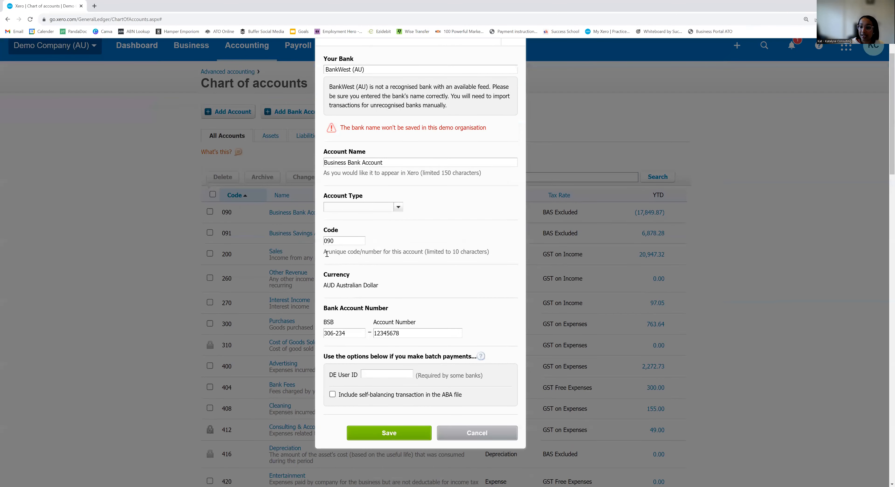
pyautogui.scroll(-1, 340, 302)
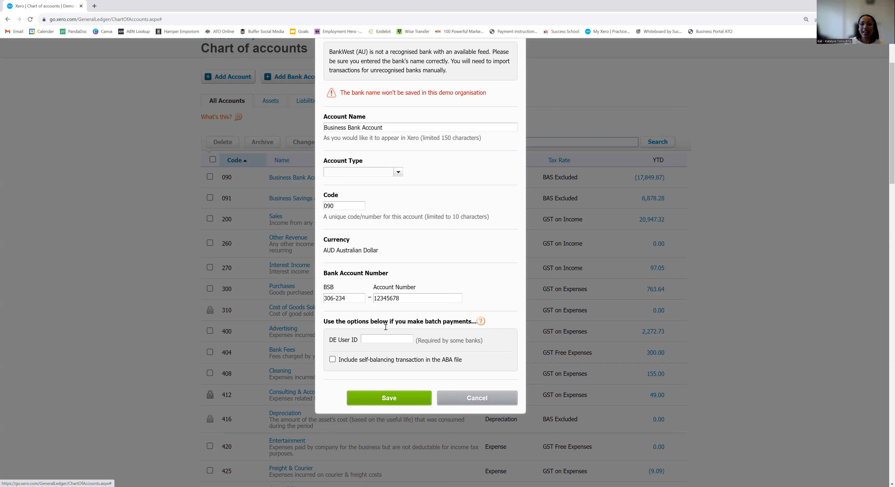
pyautogui.click(387, 340)
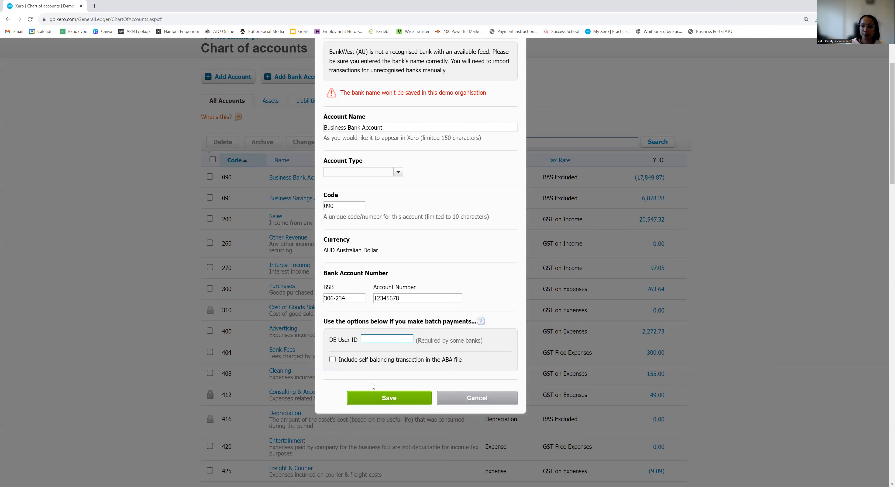
pyautogui.click(470, 400)
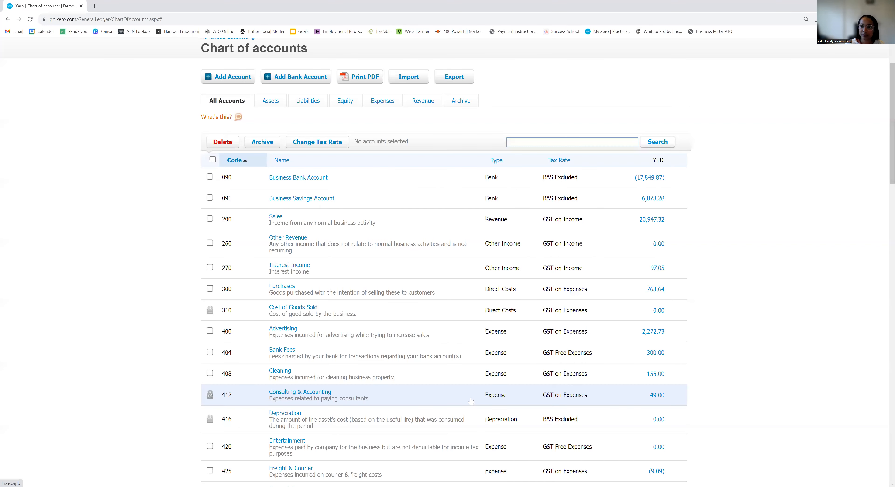
# - Return to the dashboard and view the balances on the Business Bank Account card
pyautogui.scroll(2, 171, 236)
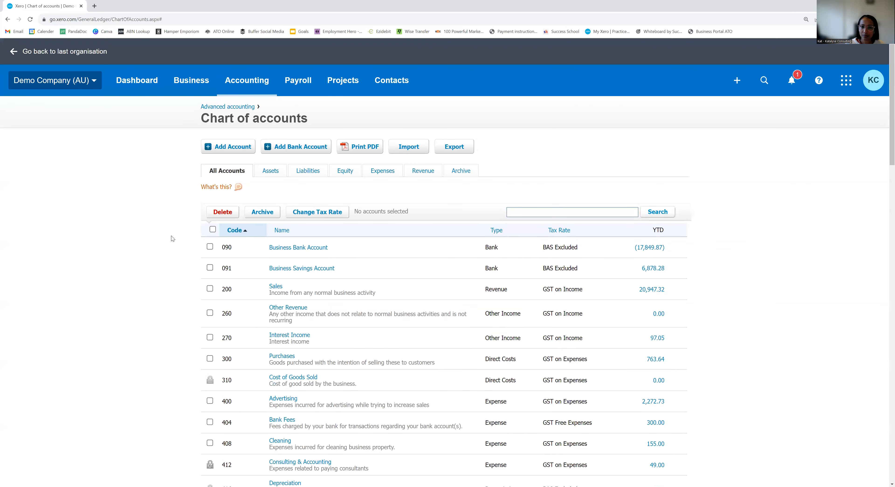
pyautogui.click(148, 85)
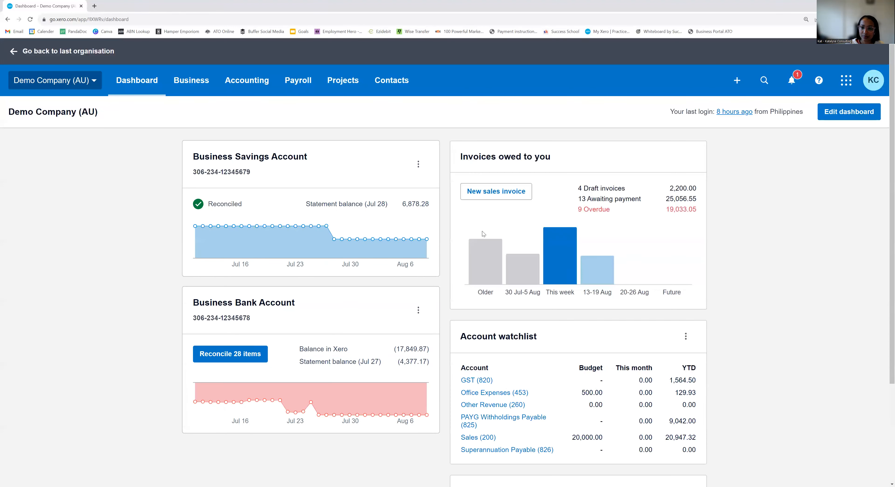
pyautogui.scroll(-1, 411, 286)
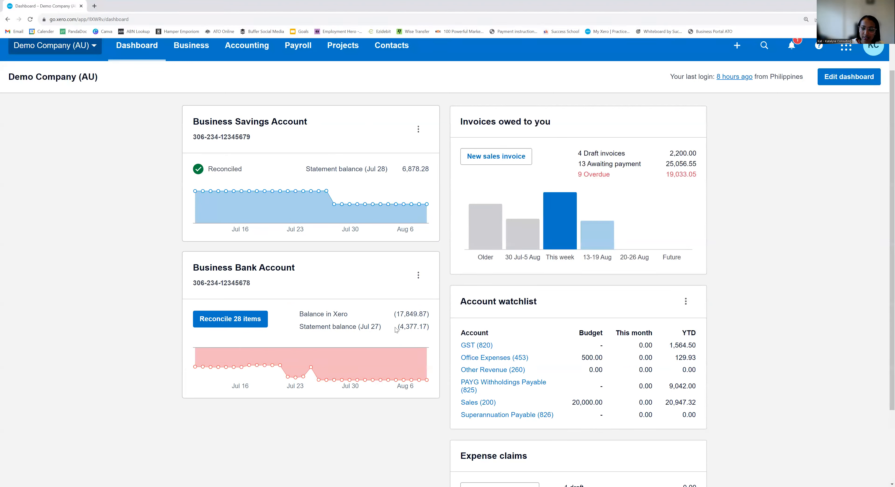
# - View the Business Bank Account's transactions from the dashboard, and return to review the find, new and reconcile options on its card
pyautogui.click(418, 275)
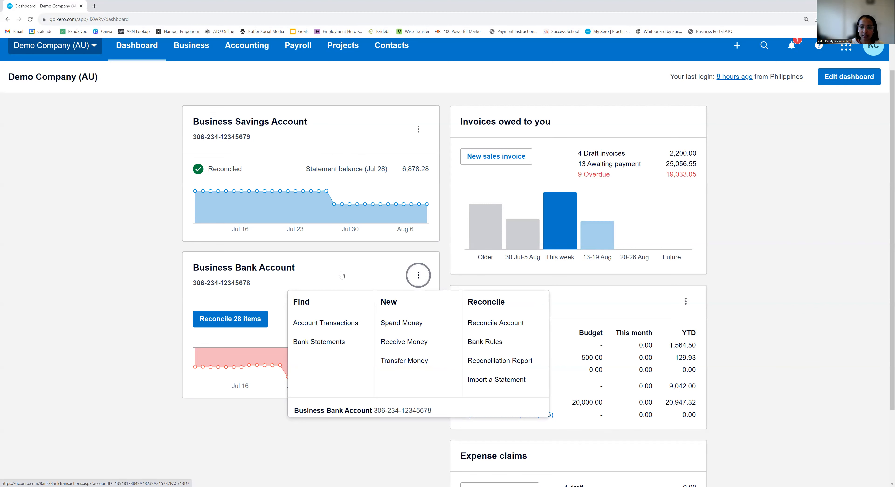
pyautogui.click(420, 275)
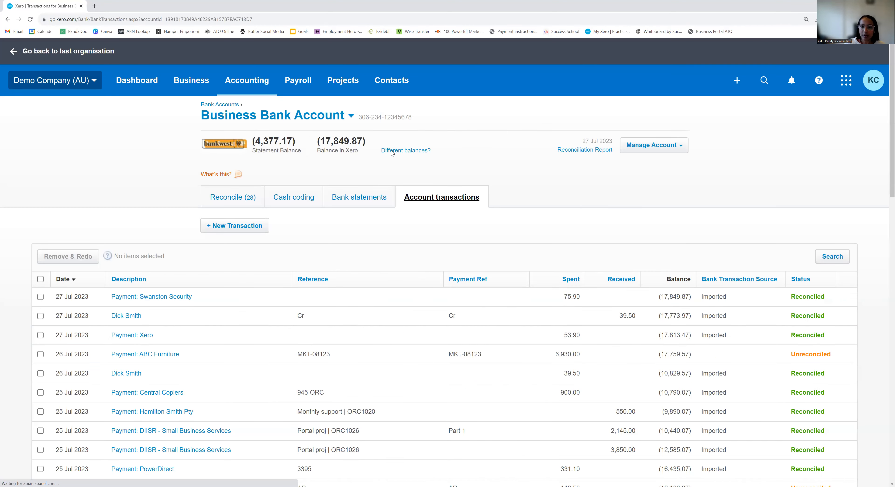
pyautogui.click(160, 85)
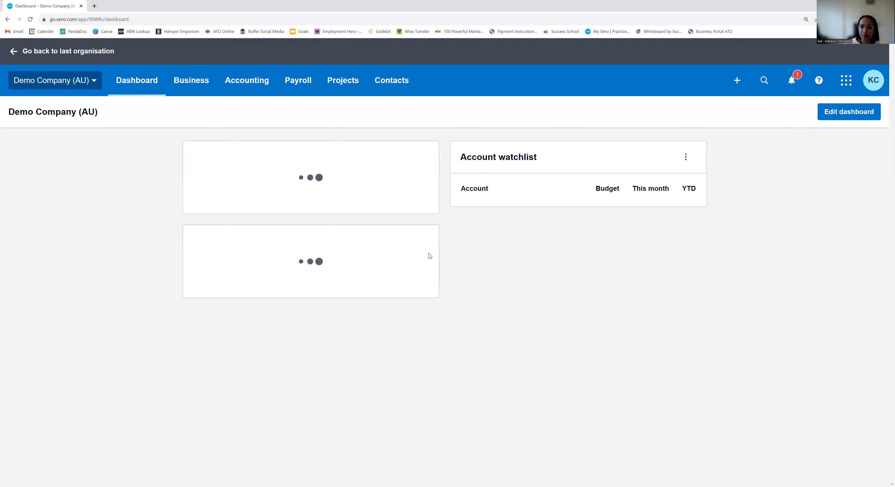
pyautogui.click(417, 308)
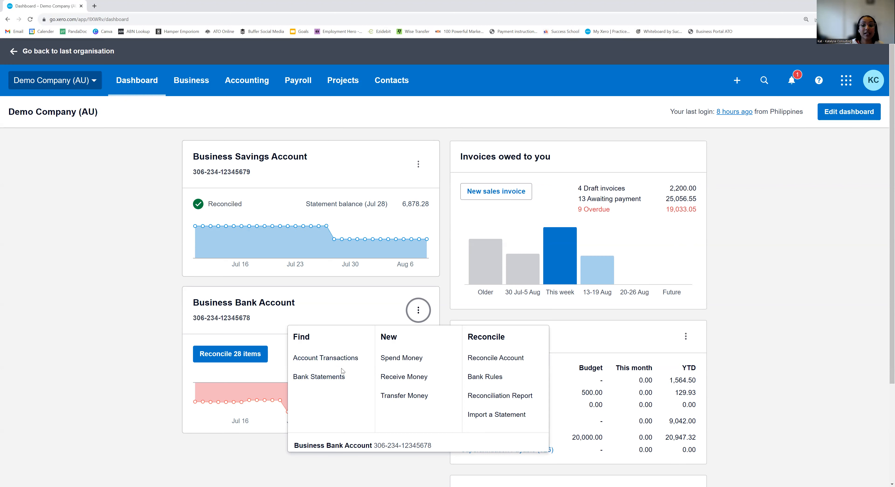
pyautogui.click(149, 312)
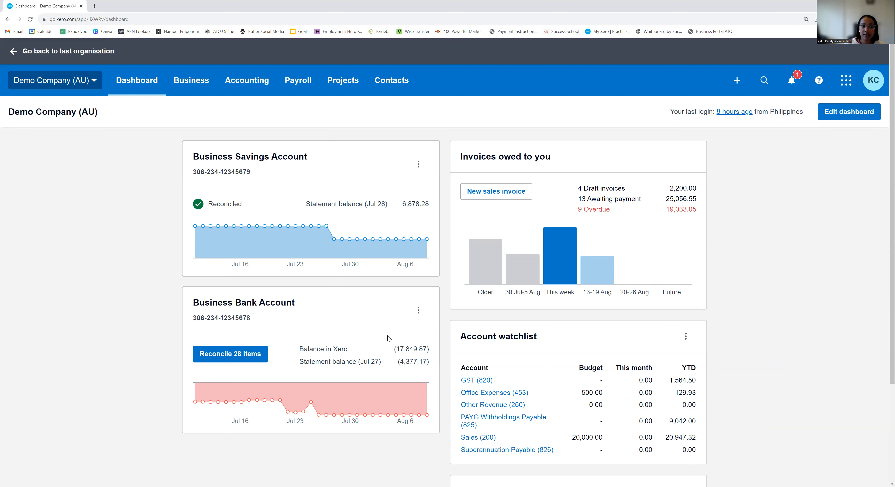
# - Open the Business Bank Account's statements and look through its Reconcile, Cash coding, Bank statements and Account transactions pages
pyautogui.click(419, 310)
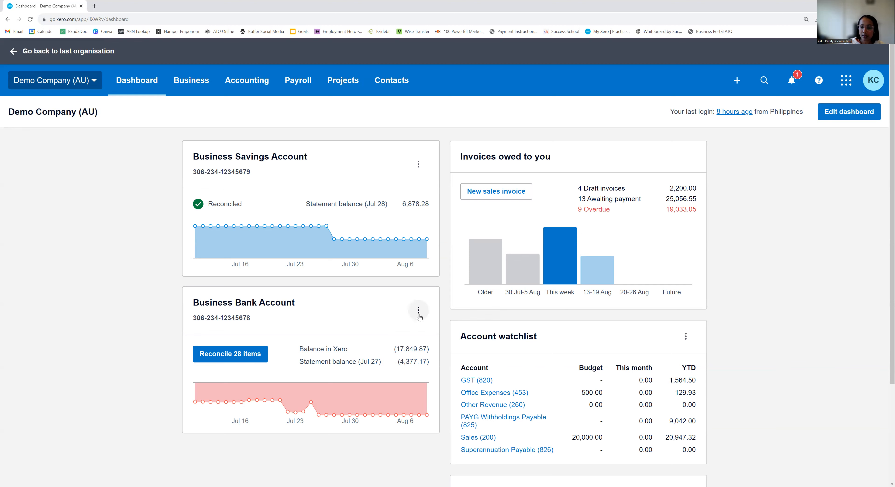
pyautogui.click(323, 377)
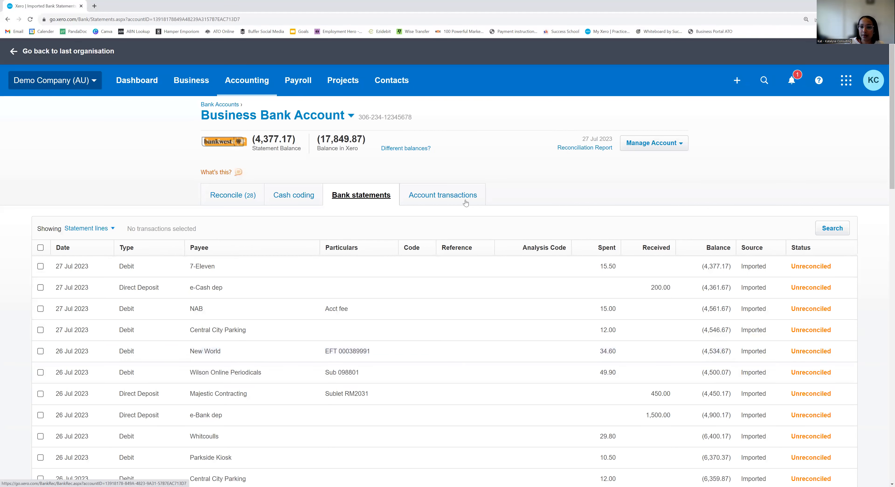
pyautogui.click(253, 201)
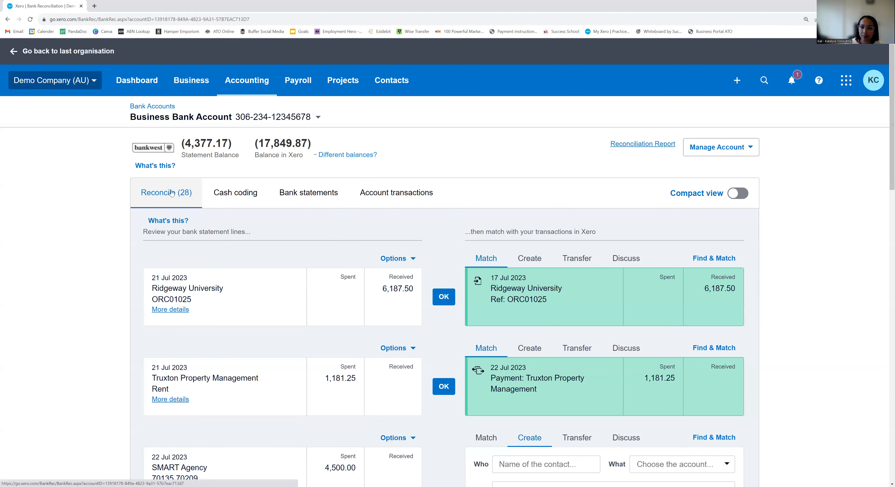
pyautogui.click(235, 191)
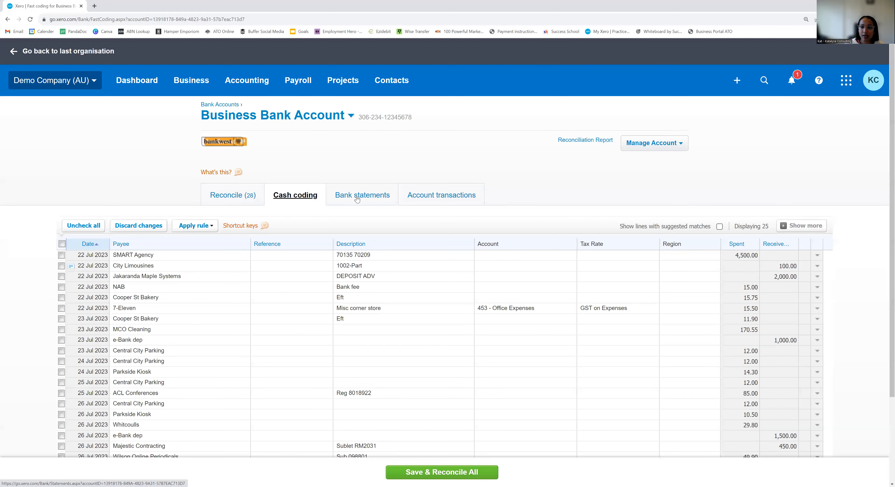
pyautogui.click(357, 199)
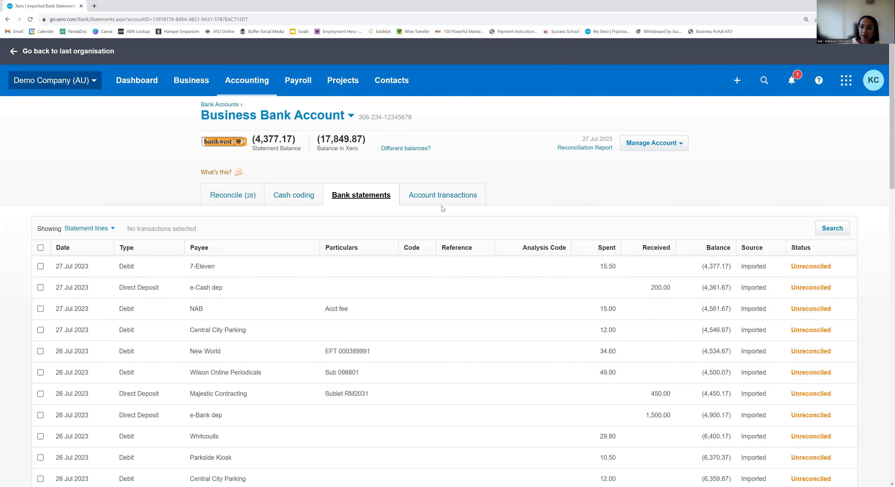
pyautogui.click(451, 199)
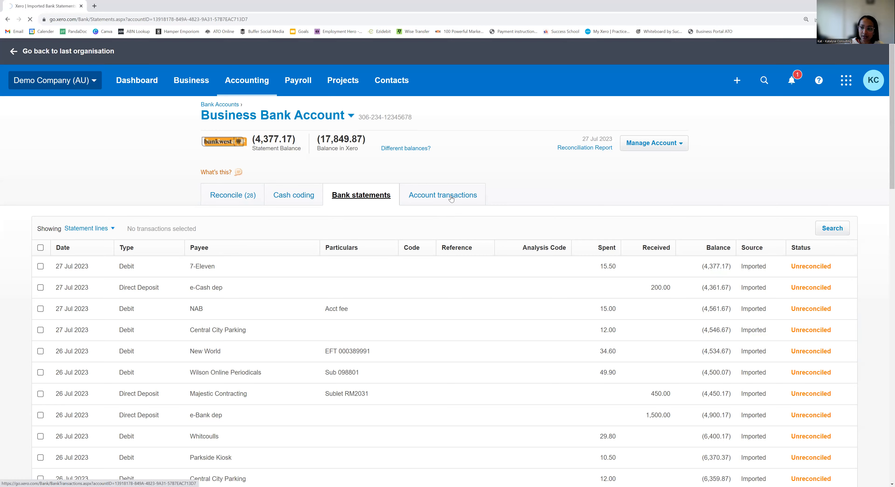
pyautogui.scroll(-2, 249, 262)
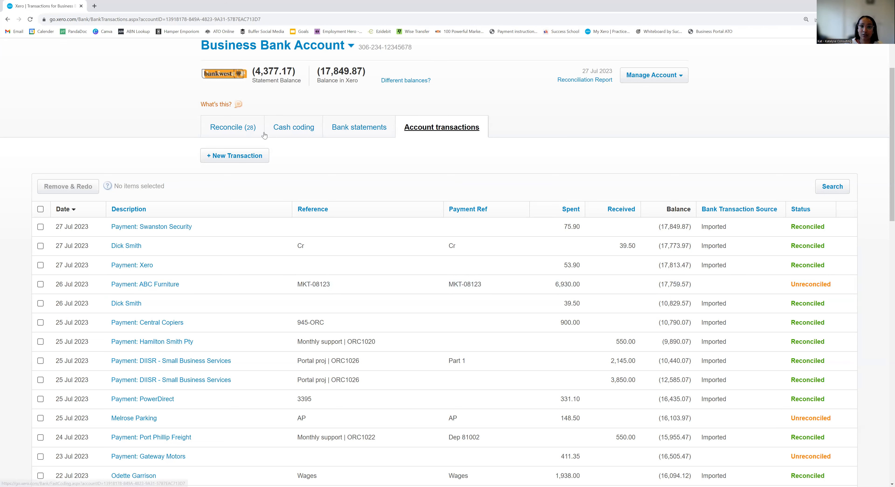
# - Open the account's reconciliation page and bring up Find & Match for the Ridgeway University receipt of 6,187.50
pyautogui.click(237, 129)
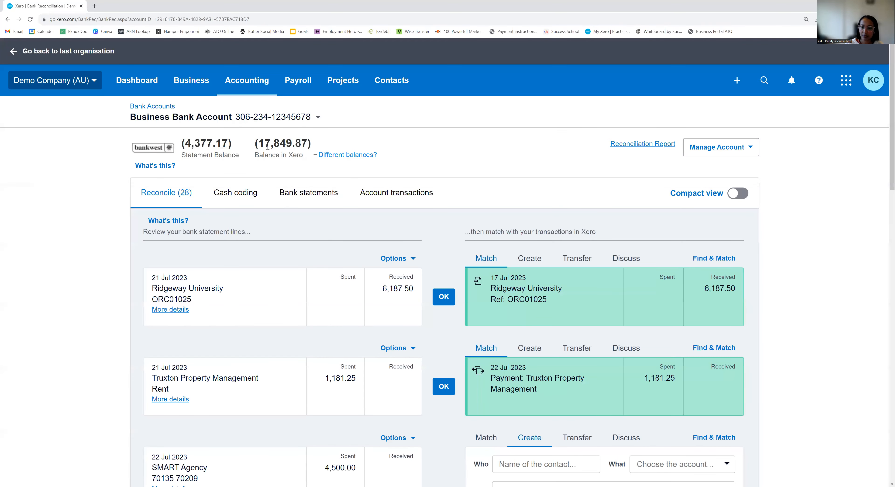
pyautogui.scroll(-3, 412, 162)
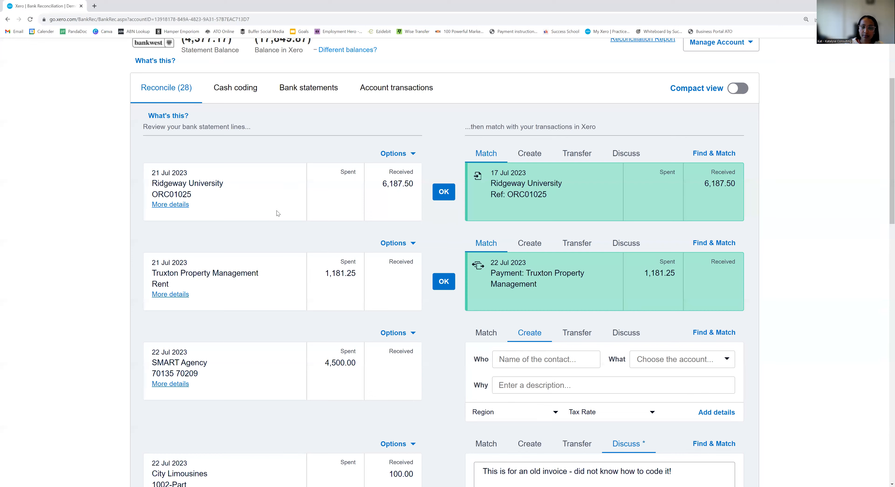
pyautogui.click(723, 156)
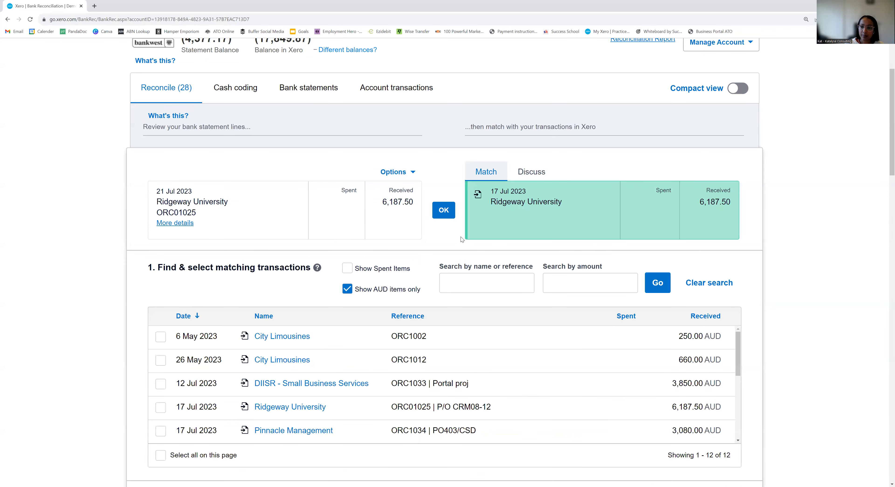
pyautogui.scroll(-1, 461, 239)
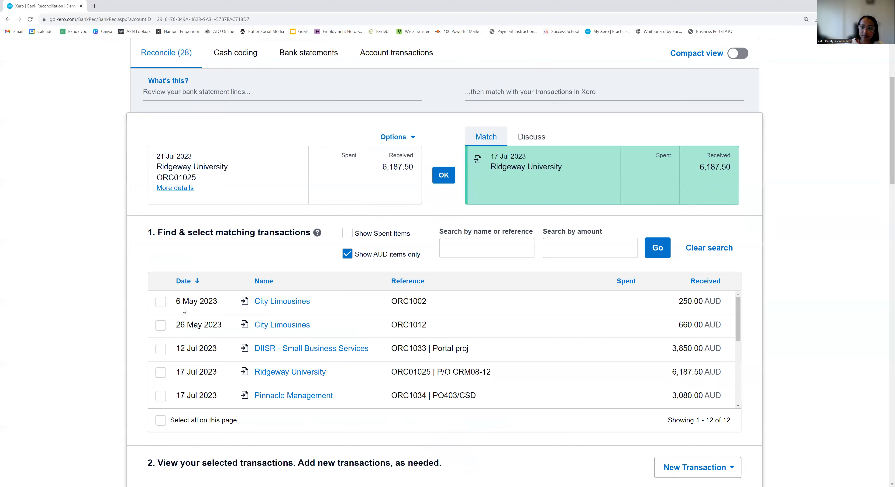
pyautogui.scroll(-1, 181, 304)
pyautogui.scroll(1, 183, 306)
# - Try adding City Limousines ORC1002 and ORC1012 and DIISR ORC1033 as extra matches for the Ridgeway University receipt
pyautogui.click(161, 304)
pyautogui.click(160, 325)
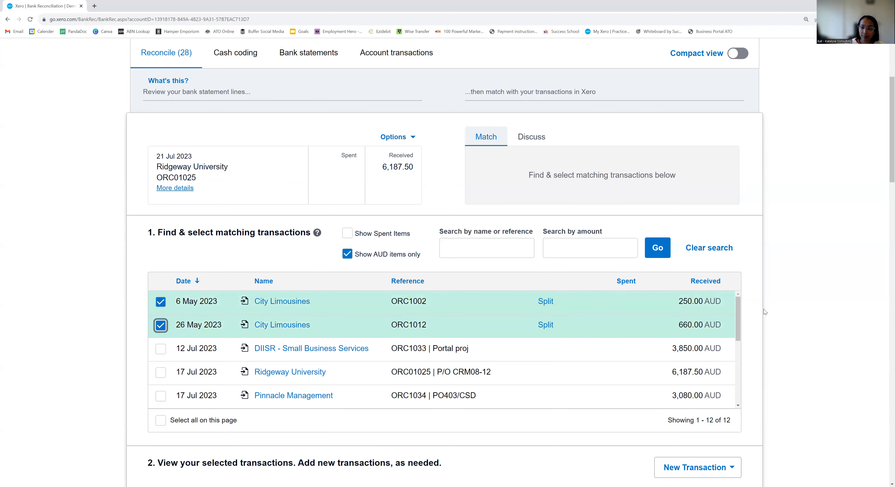
pyautogui.scroll(-3, 813, 323)
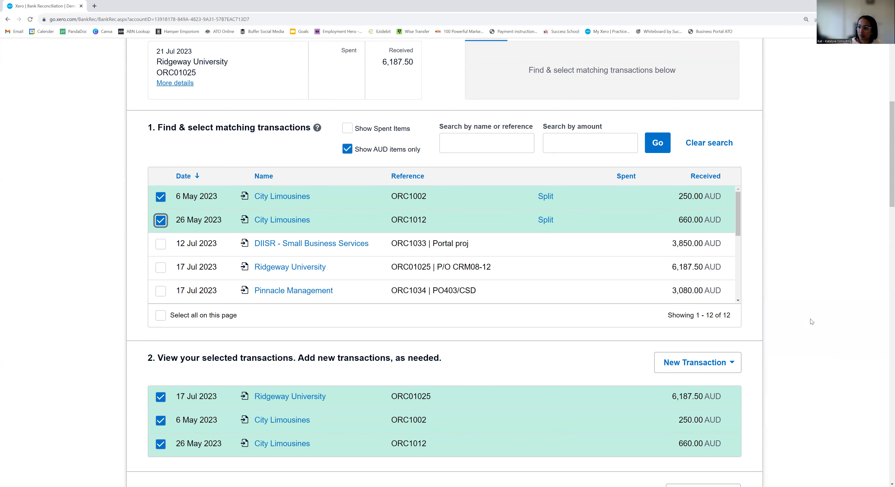
pyautogui.hotkey('ctrl', '-')
pyautogui.hotkey('ctrl', '-')
pyautogui.scroll(1, 731, 303)
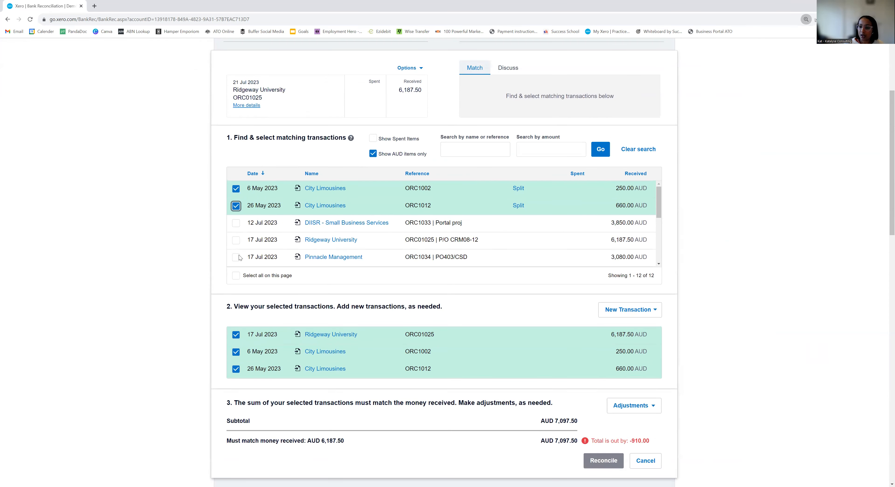
pyautogui.click(236, 223)
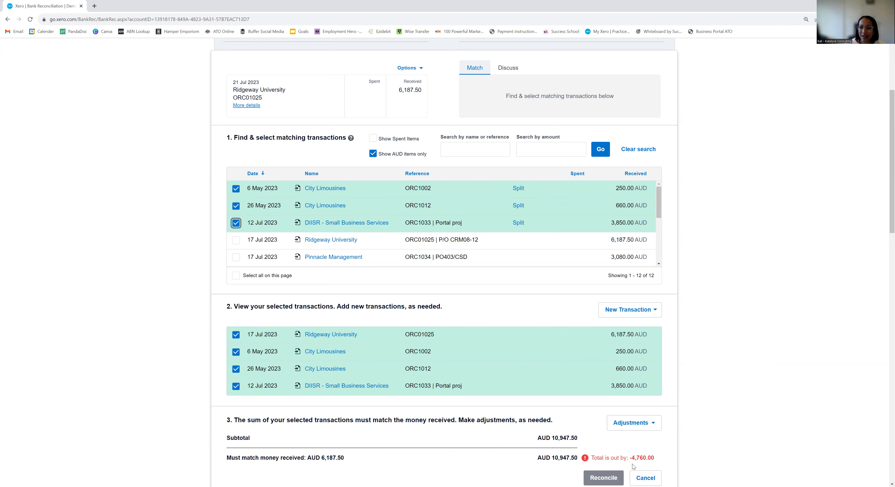
# - Deselect the two City Limousines transactions and the DIISR - Small Business Services transaction
pyautogui.click(235, 190)
pyautogui.click(236, 205)
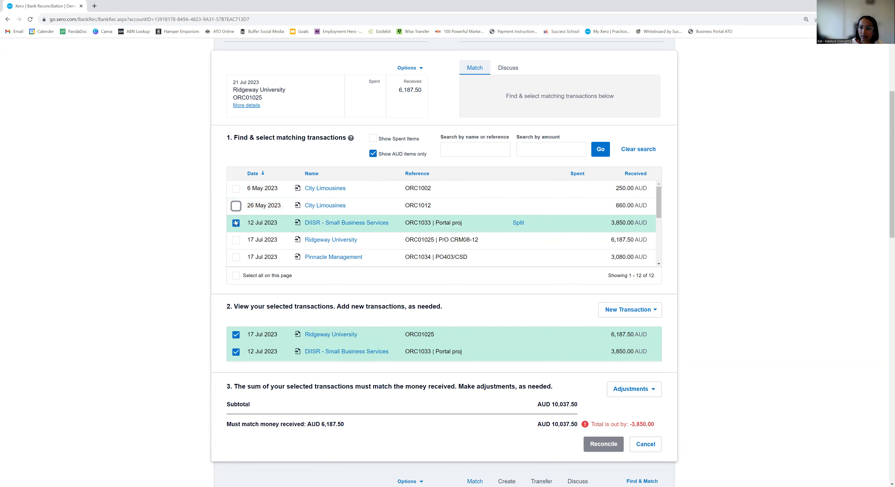
pyautogui.click(236, 223)
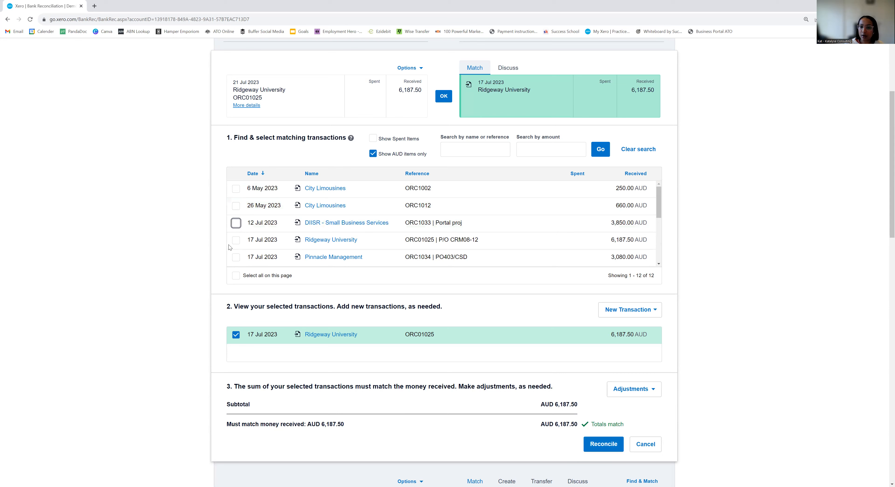
# - Select the Ridgeway University transaction ORC01025, compare its reference with the statement line, and reconcile it
pyautogui.click(236, 239)
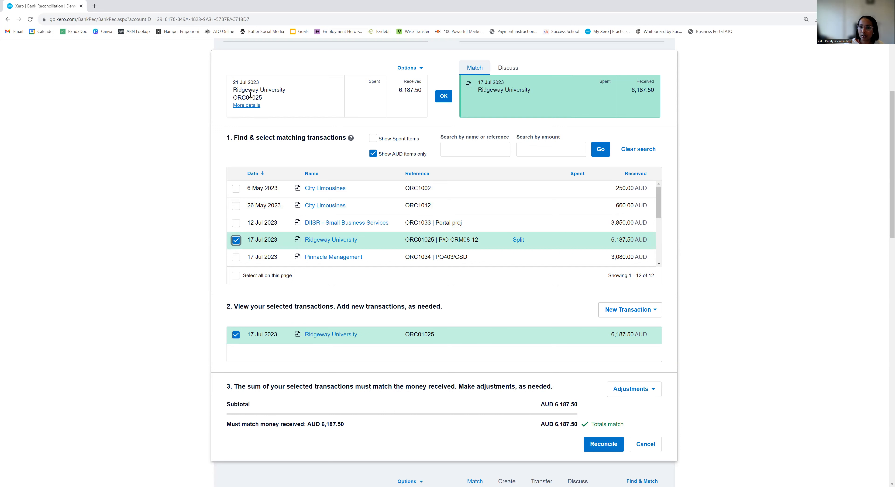
pyautogui.moveTo(237, 97); pyautogui.dragTo(263, 98)
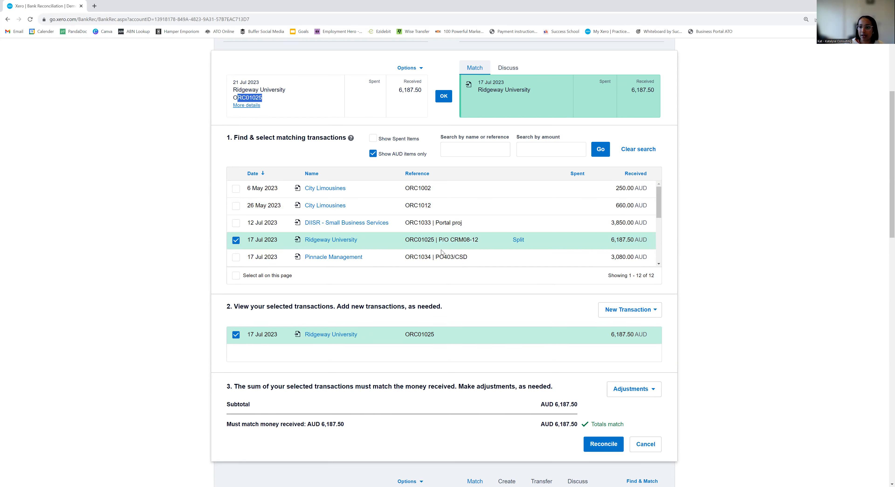
pyautogui.click(605, 444)
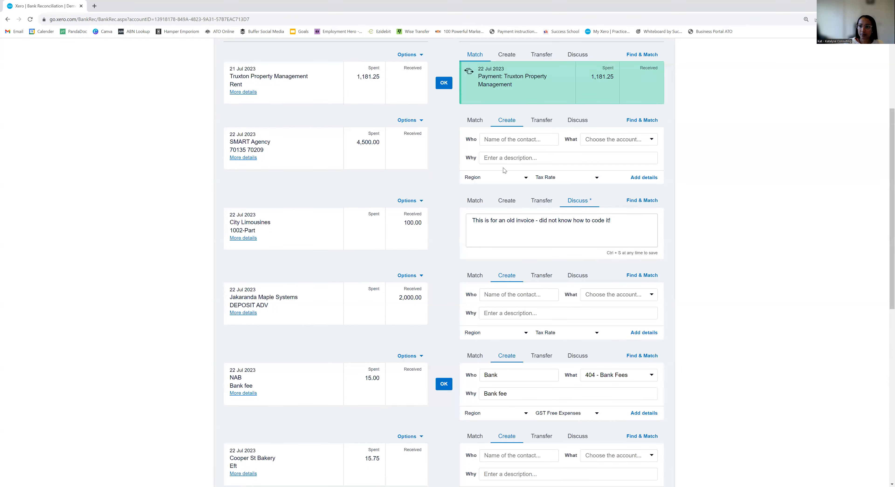
# - Find the matching payment for the 1,181.25 Truxton Property Management rent line and reconcile it
pyautogui.scroll(1, 503, 167)
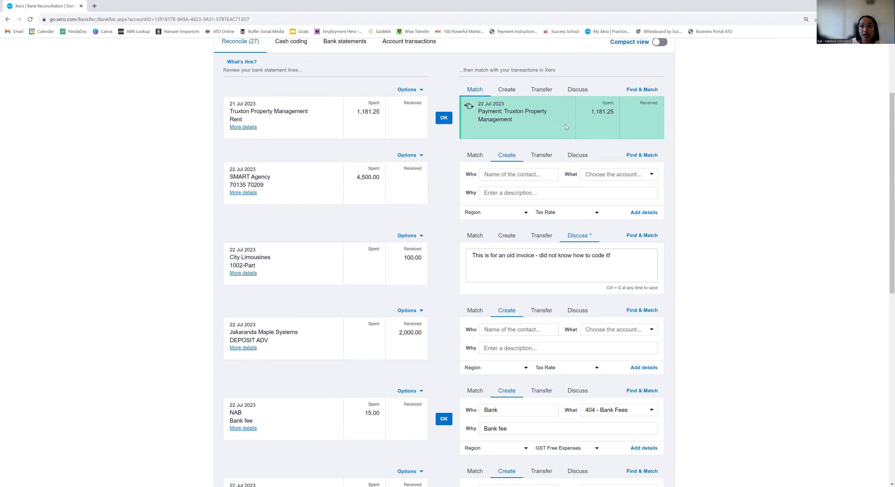
pyautogui.click(639, 90)
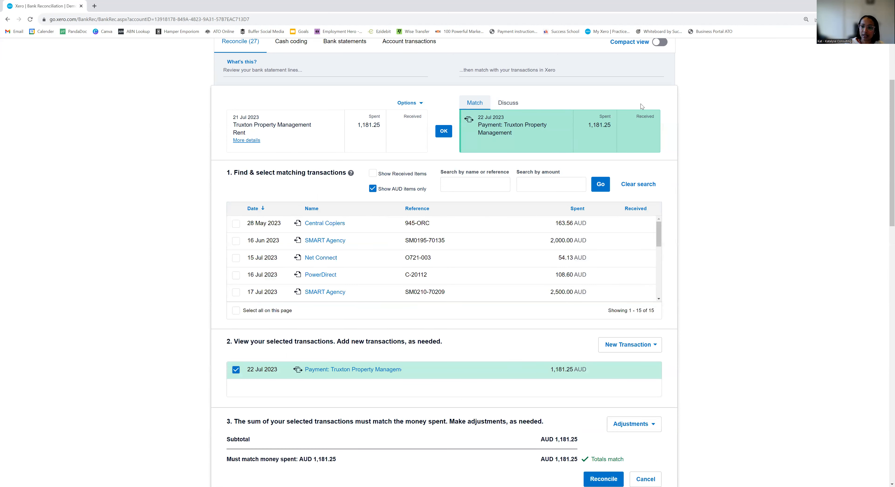
pyautogui.scroll(-2, 382, 259)
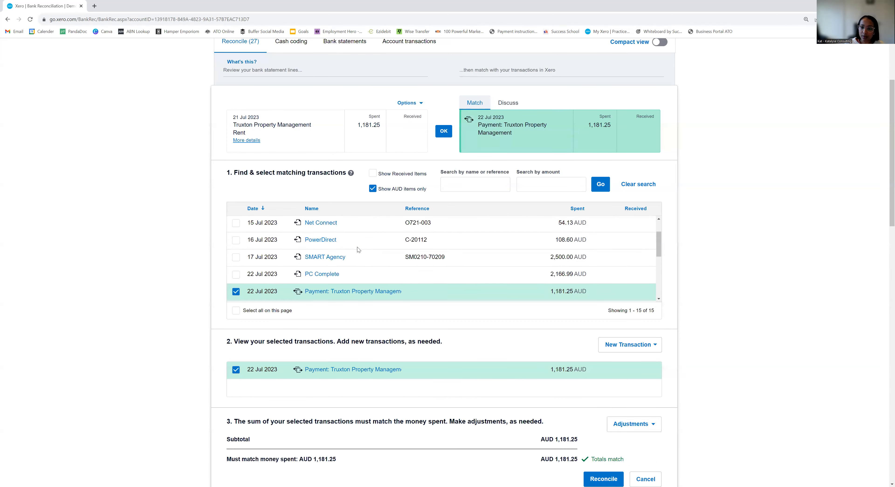
pyautogui.scroll(-1, 556, 368)
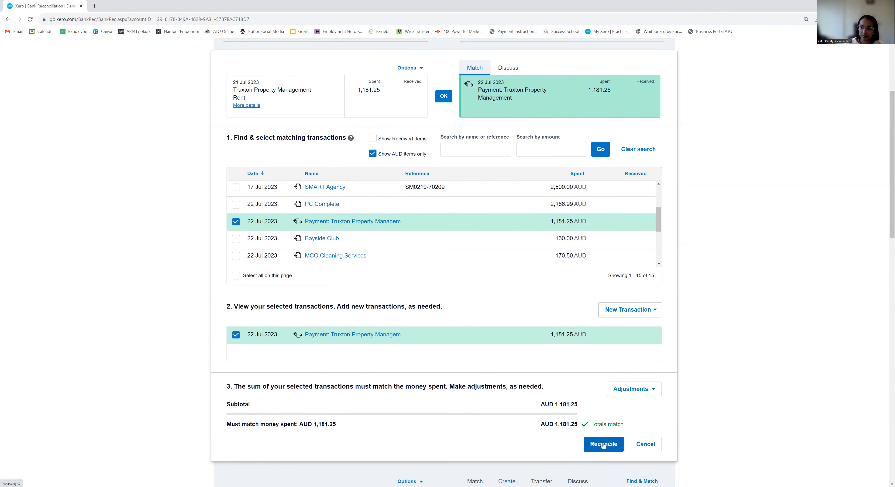
pyautogui.click(603, 444)
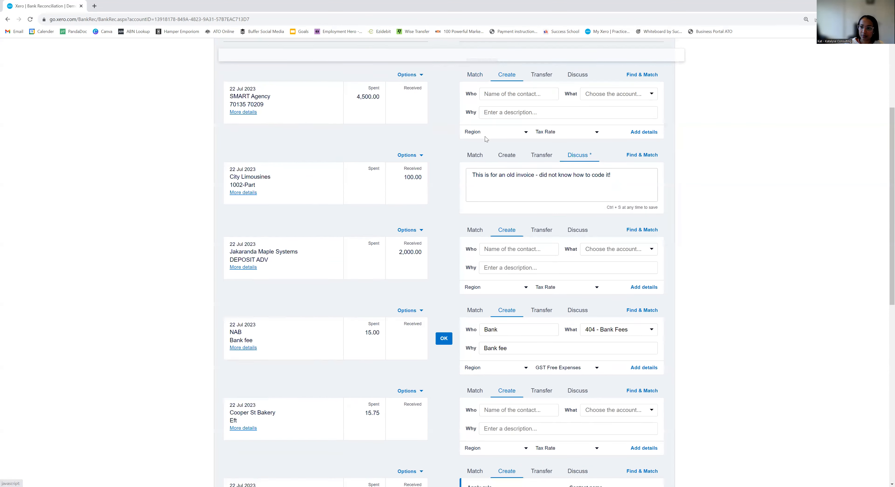
# - Enter SMART Agency as the contact for the 4,500.00 payment dated 22 Jul 2023
pyautogui.scroll(2, 443, 225)
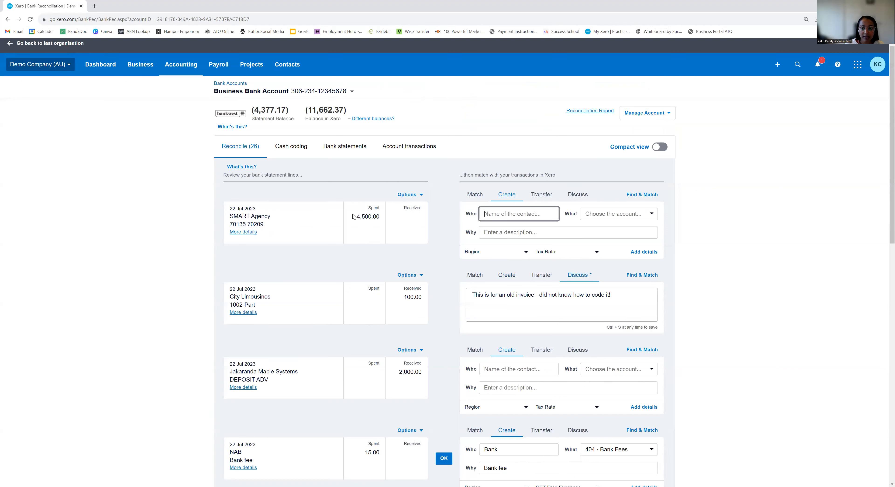
pyautogui.moveTo(352, 216); pyautogui.dragTo(378, 217)
pyautogui.moveTo(229, 217); pyautogui.dragTo(270, 216)
pyautogui.click(490, 214)
pyautogui.write('SMART Agency')
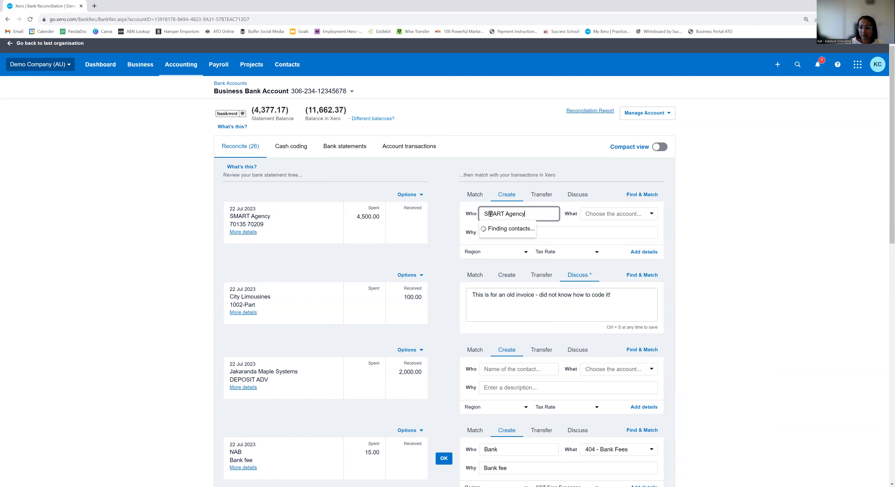
pyautogui.press('Tab')
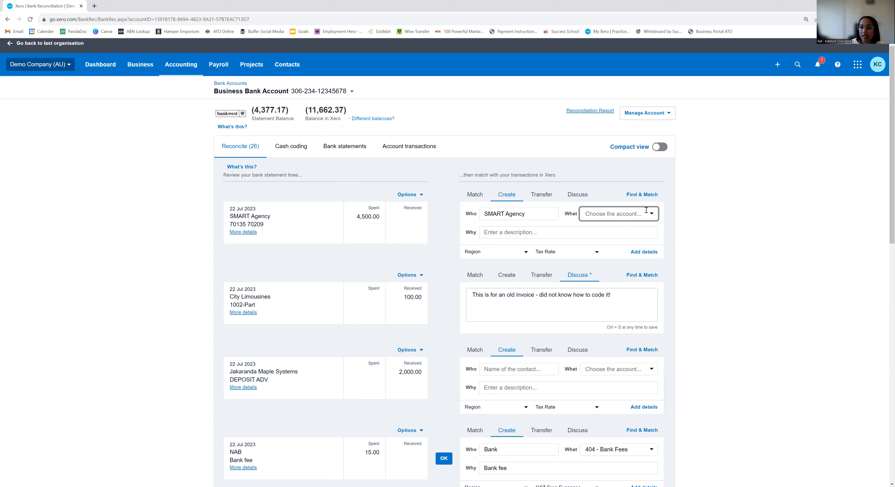
# - Code the 4,500.00 SMART Agency payment to account 400 - Advertising with the description "Advertising"
pyautogui.click(646, 210)
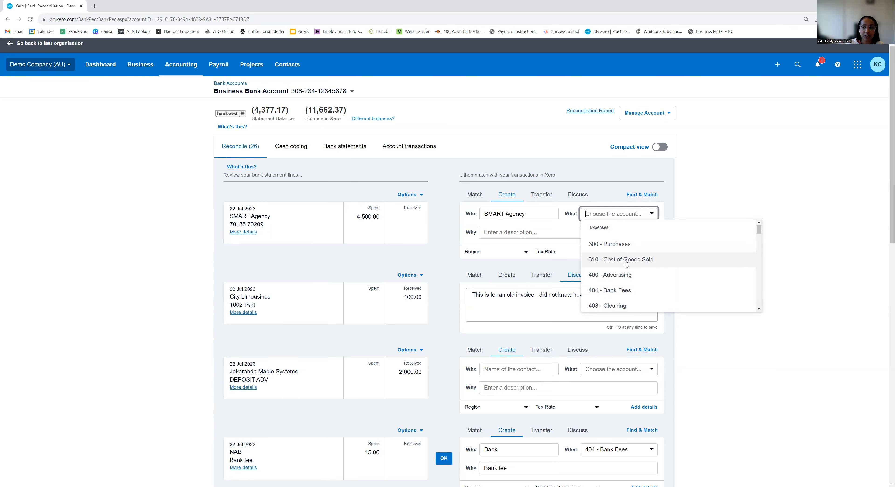
pyautogui.scroll(-3, 636, 269)
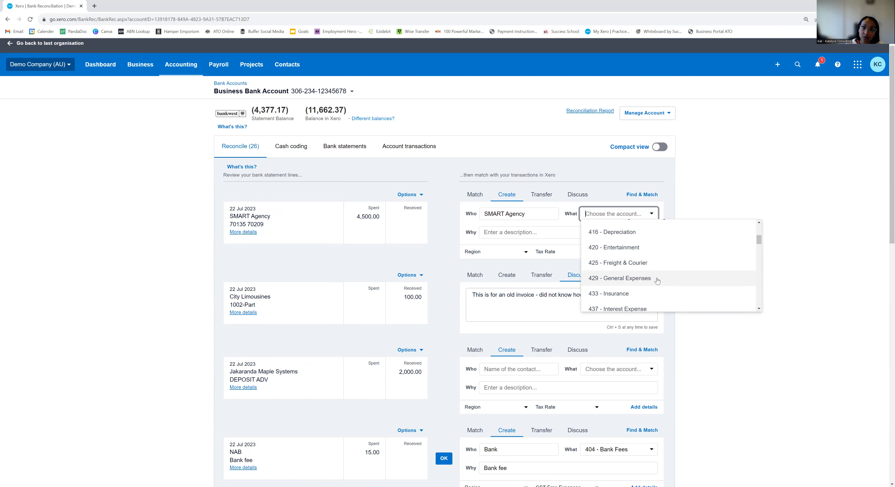
pyautogui.scroll(-4, 655, 285)
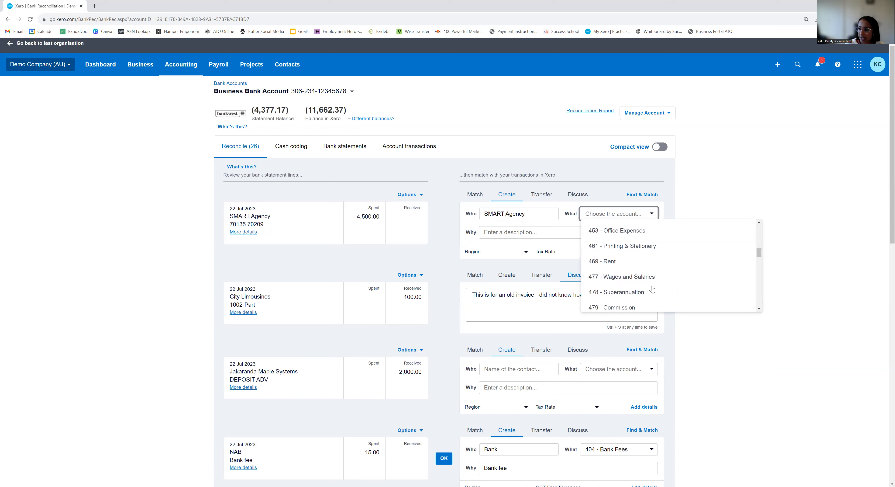
pyautogui.scroll(5, 649, 290)
pyautogui.scroll(3, 645, 290)
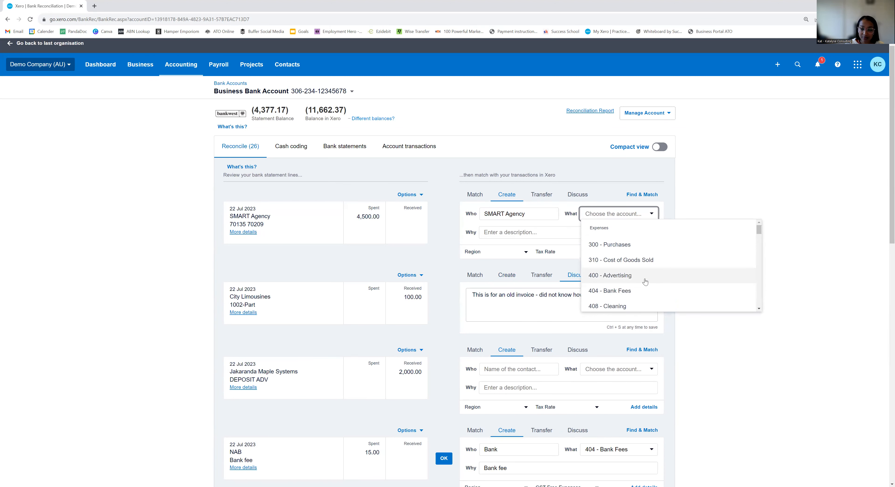
pyautogui.click(645, 282)
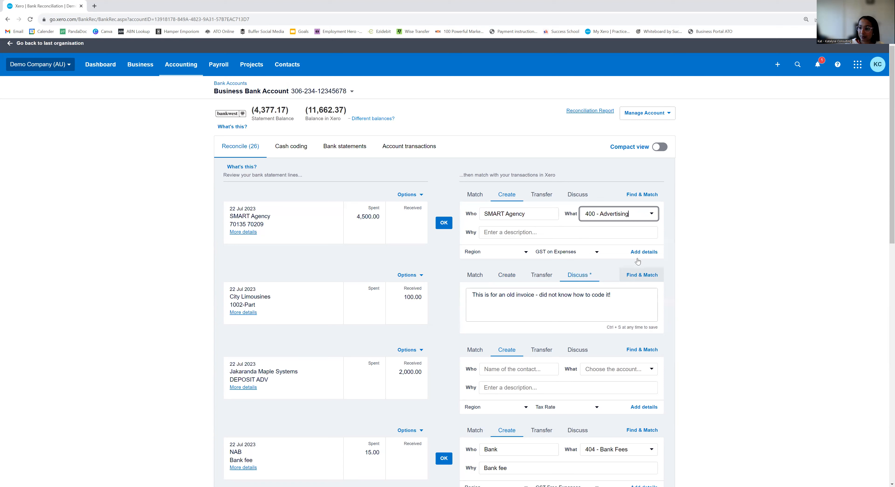
pyautogui.click(513, 231)
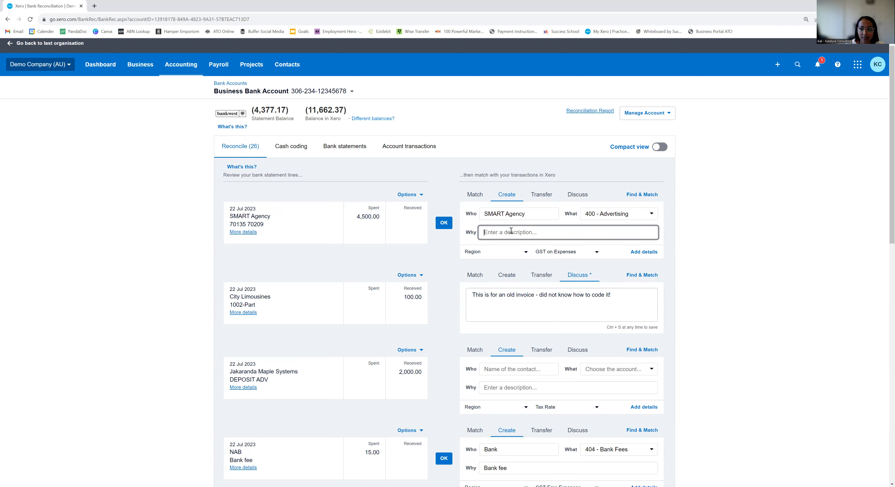
pyautogui.write('Advertising')
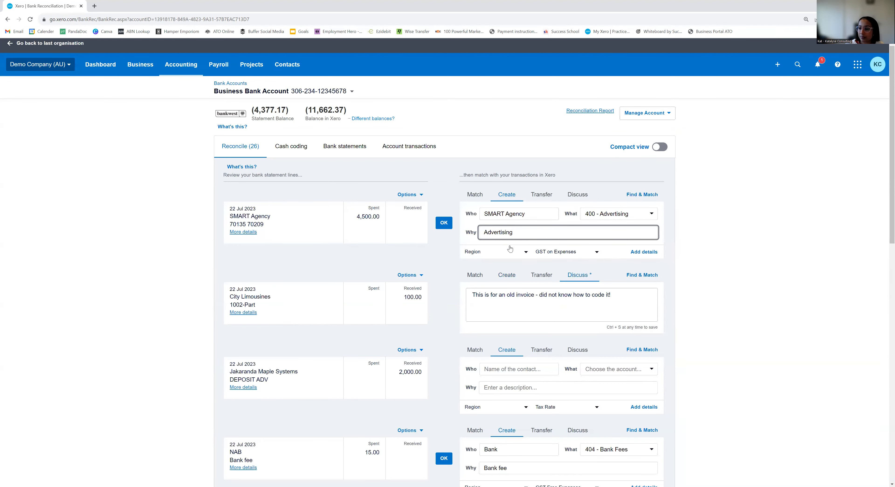
# - Review the available region and tax rate options for the SMART Agency payment
pyautogui.click(521, 255)
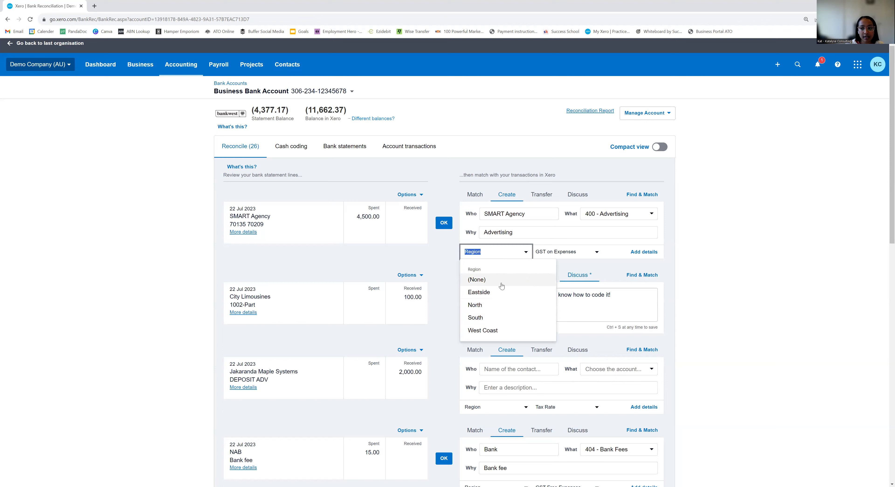
pyautogui.click(502, 254)
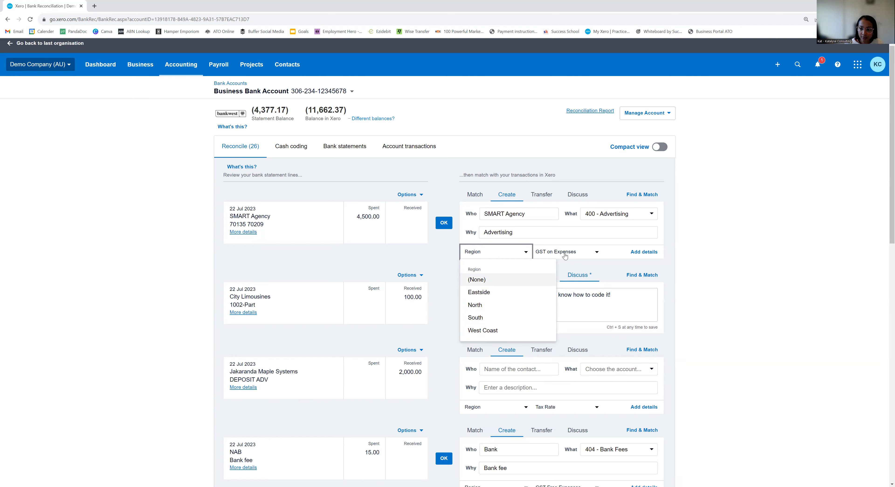
pyautogui.click(573, 253)
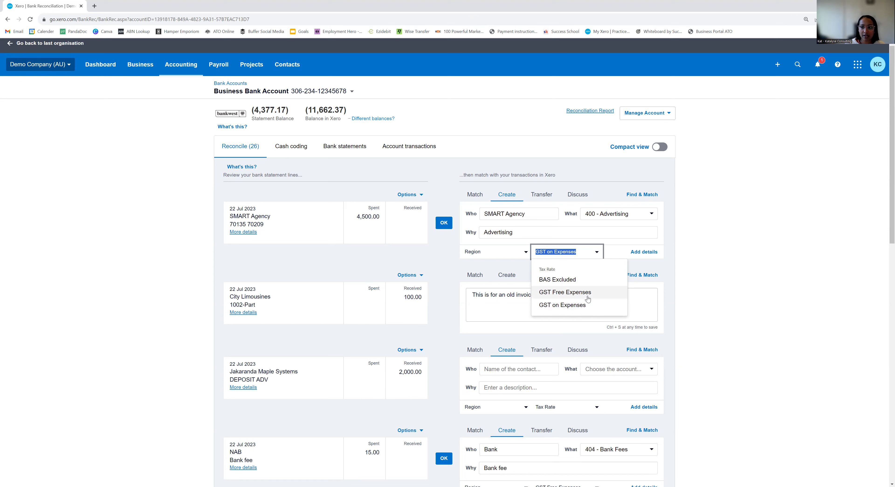
# - Open the SMART Agency payment's full details and add a second line "Bank fee" for 500 coded to 404 - Bank Fees
pyautogui.click(644, 253)
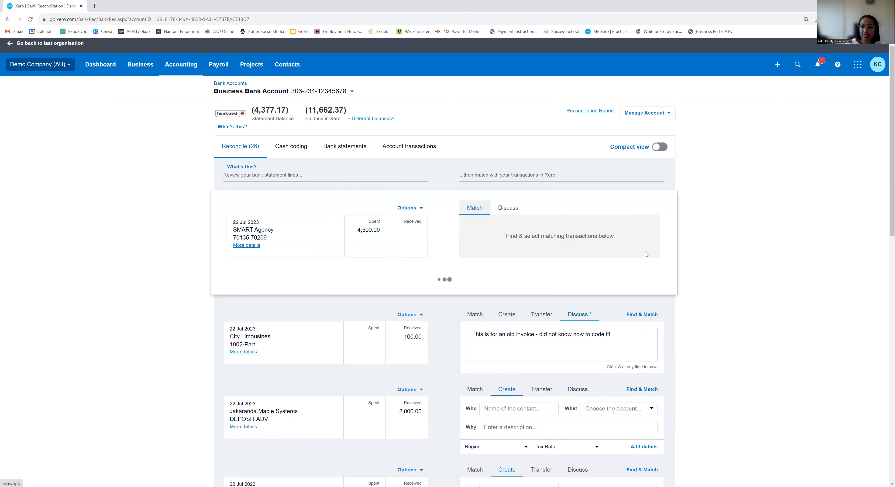
pyautogui.scroll(-3, 709, 306)
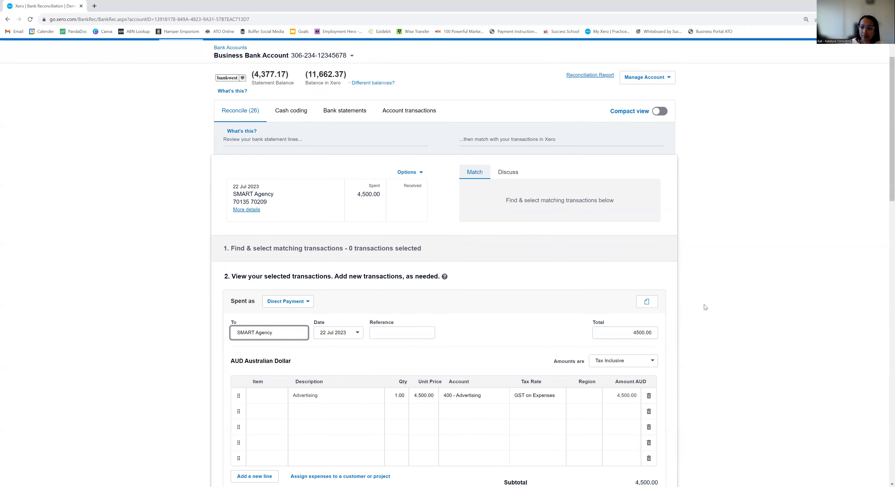
pyautogui.click(336, 342)
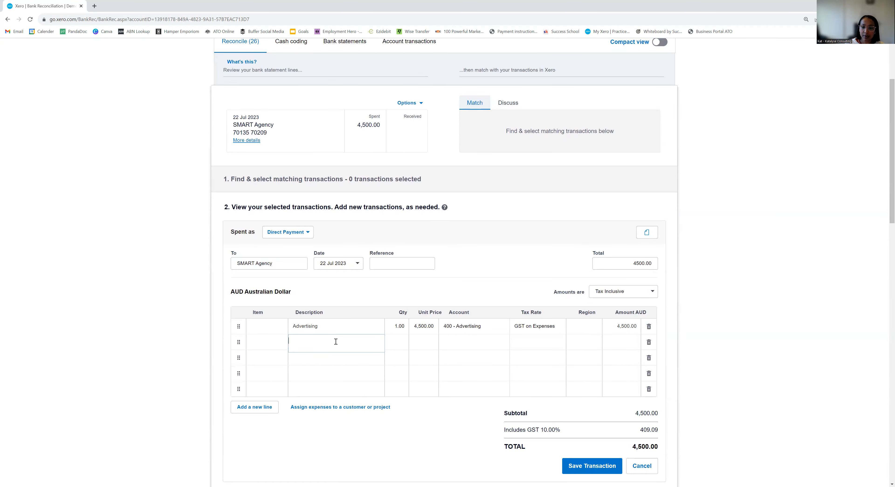
pyautogui.write('Bank fee')
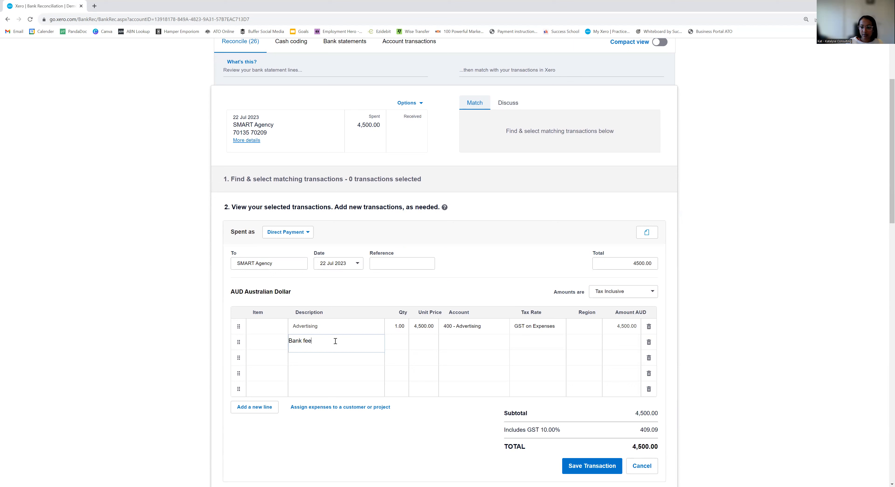
pyautogui.press('Tab')
pyautogui.press('Tab')
pyautogui.write('500')
pyautogui.press('Tab')
pyautogui.write('bank')
pyautogui.press('Tab')
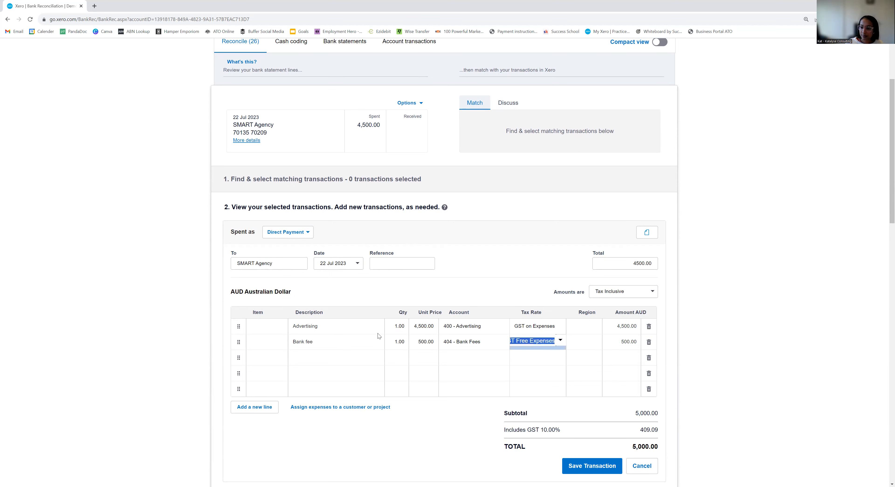
# - Set the unit price of the Advertising line to 4,000
pyautogui.click(420, 327)
pyautogui.write('4000')
pyautogui.click(487, 327)
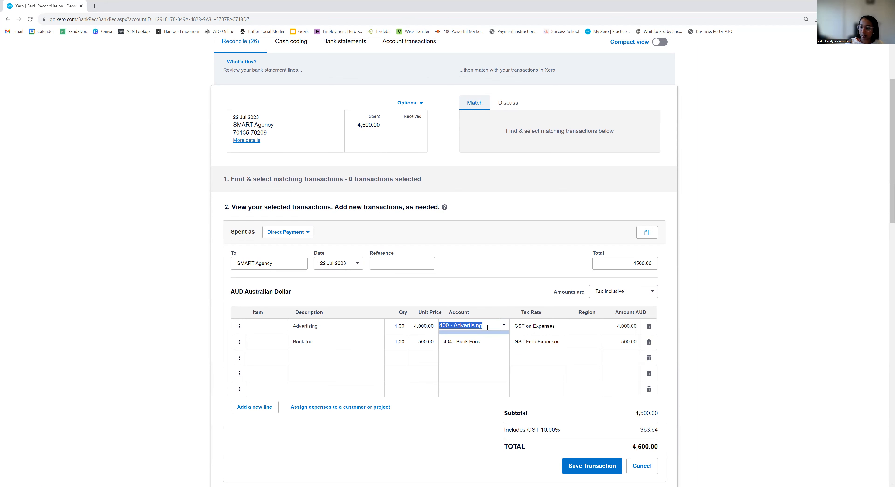
pyautogui.click(699, 330)
pyautogui.click(342, 357)
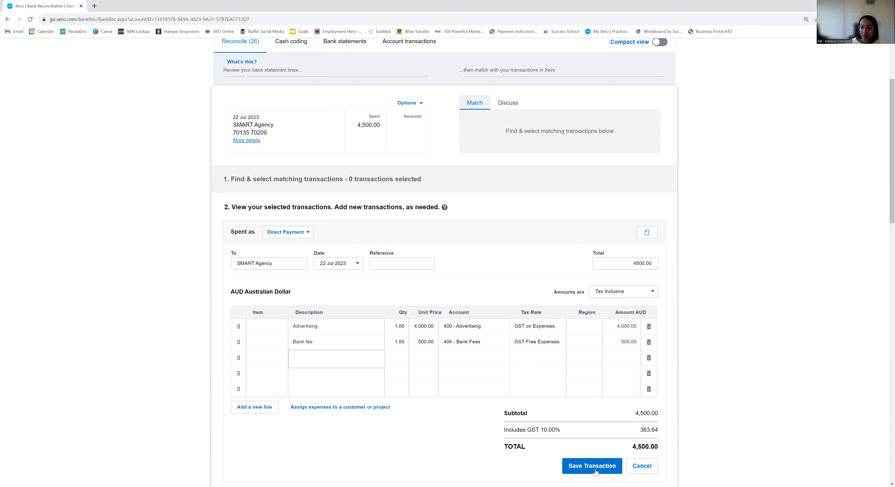
# - Save the split SMART Agency transaction and reconcile it with the statement line
pyautogui.scroll(-1, 619, 422)
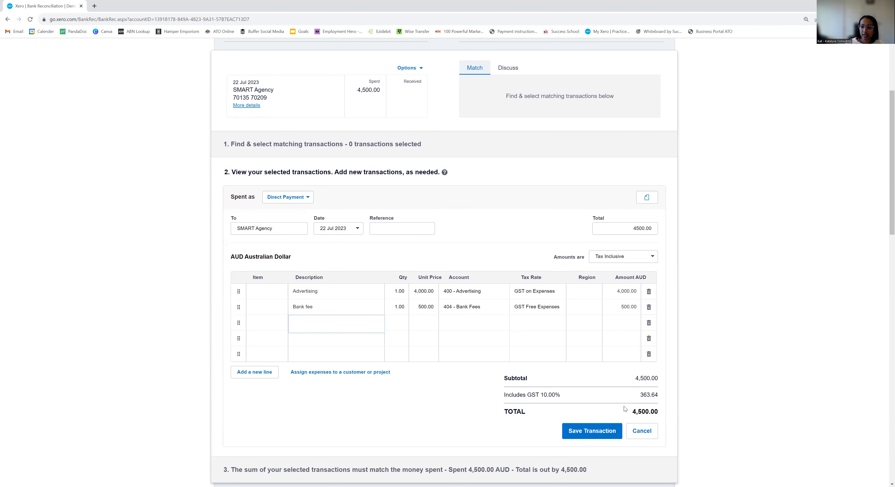
pyautogui.click(523, 471)
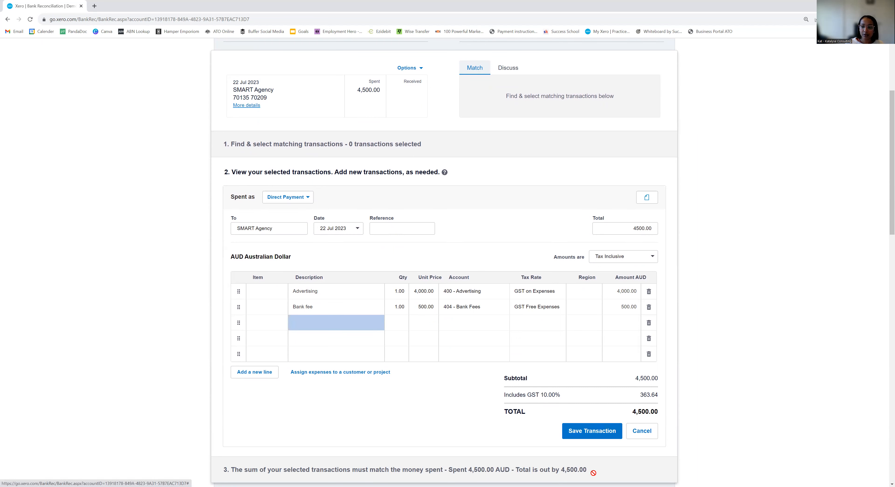
pyautogui.click(592, 431)
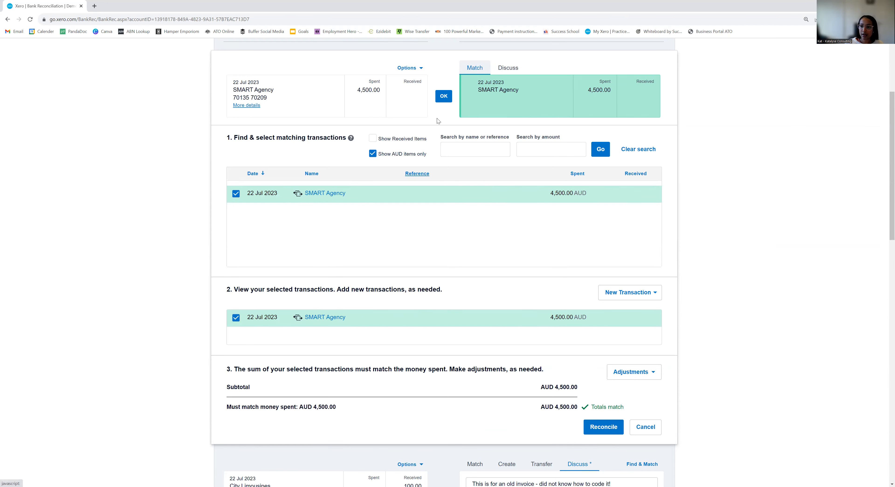
pyautogui.click(444, 96)
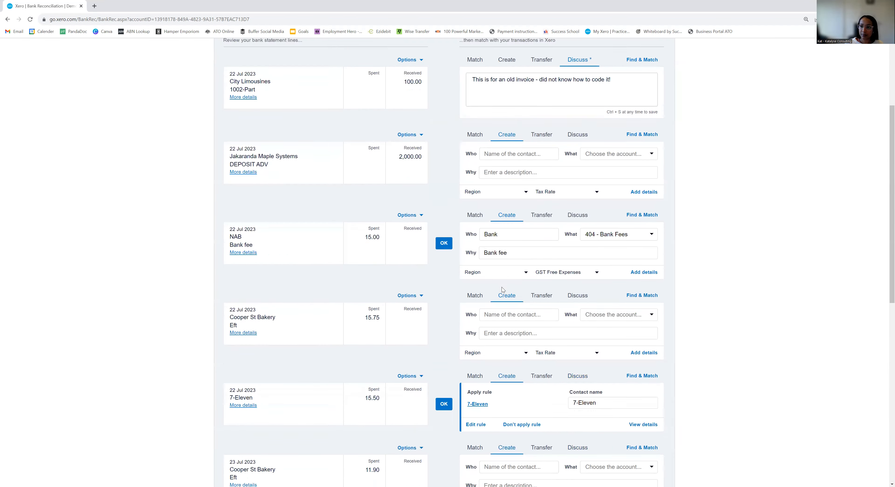
# - View the transfer option for the 100.00 City Limousines line, and return to its discussion note
pyautogui.scroll(4, 501, 288)
pyautogui.scroll(-1, 504, 289)
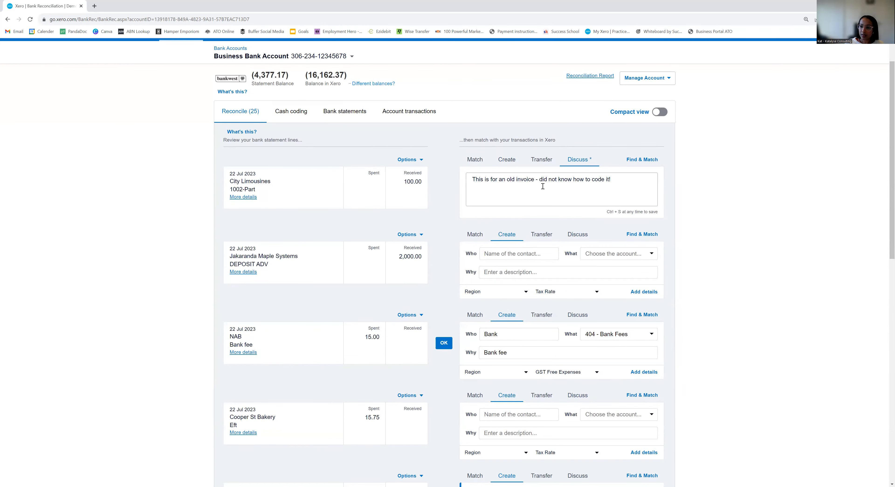
pyautogui.click(544, 161)
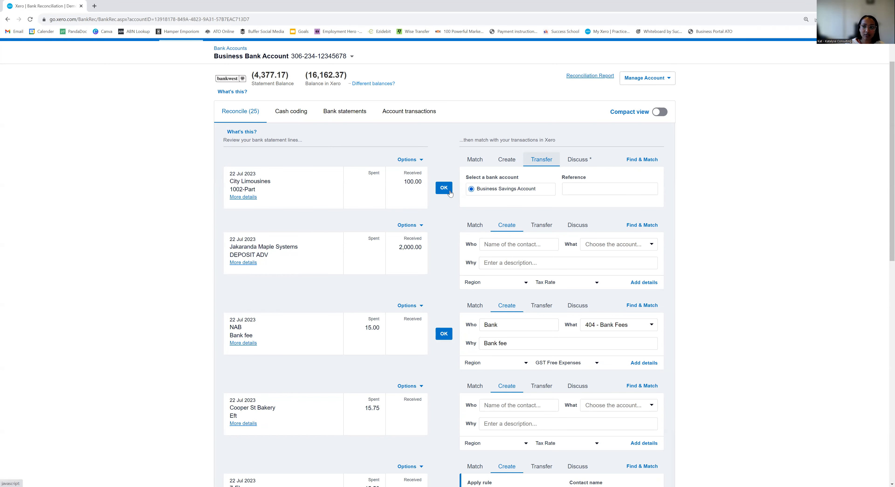
pyautogui.click(584, 159)
pyautogui.click(619, 178)
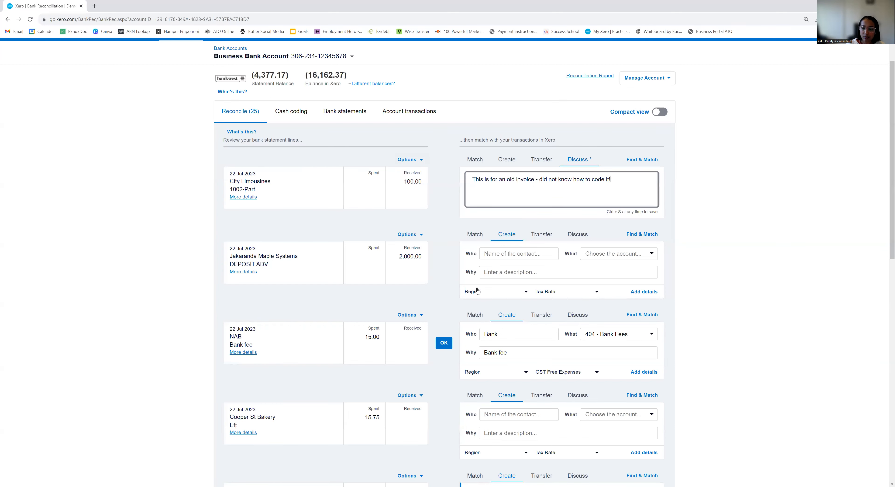
# - Start a new bank rule from the 15.00 NAB bank fee statement line
pyautogui.scroll(-1, 477, 291)
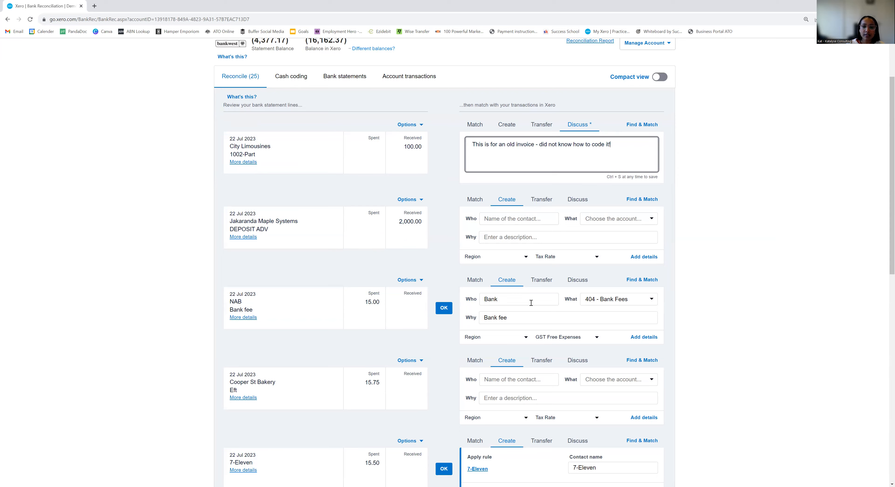
pyautogui.scroll(-1, 531, 303)
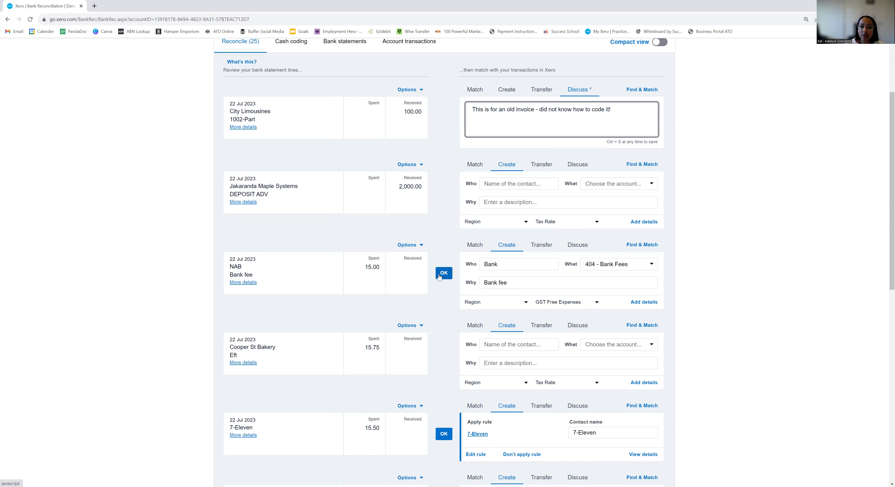
pyautogui.click(419, 249)
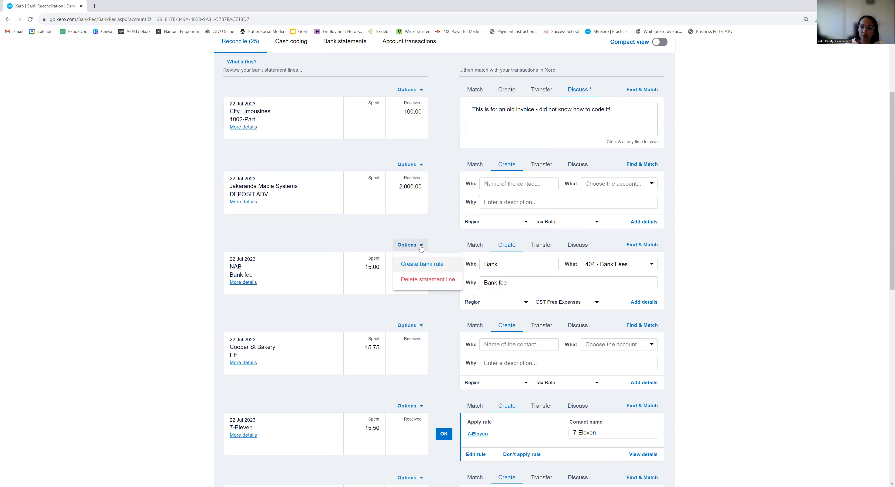
pyautogui.click(419, 266)
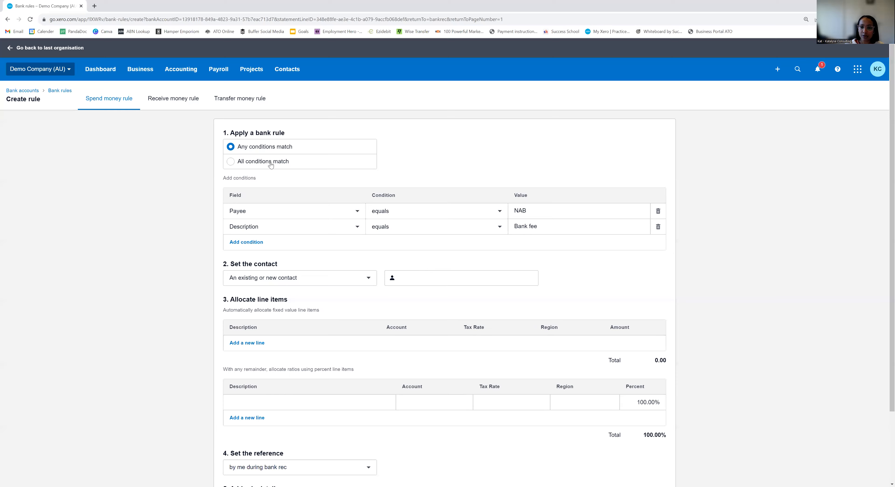
# - Make the bank rule require all conditions to match, and set its contact to the existing NAB contact
pyautogui.scroll(-1, 271, 164)
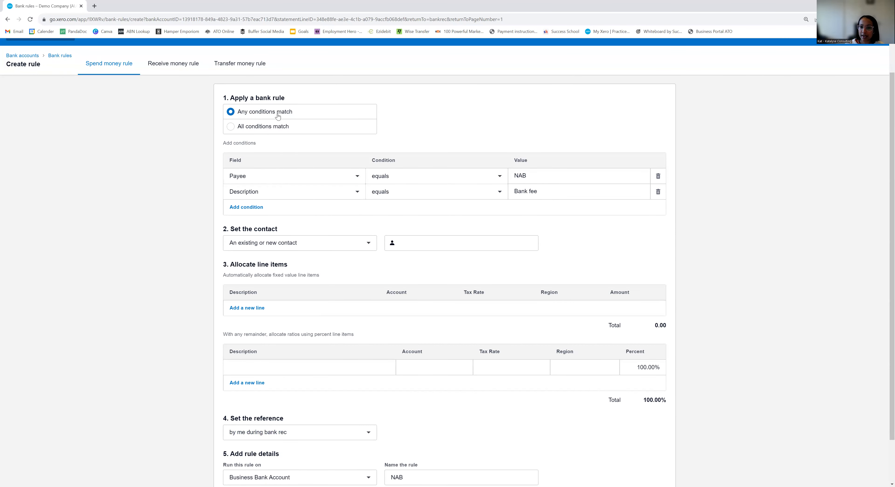
pyautogui.click(264, 130)
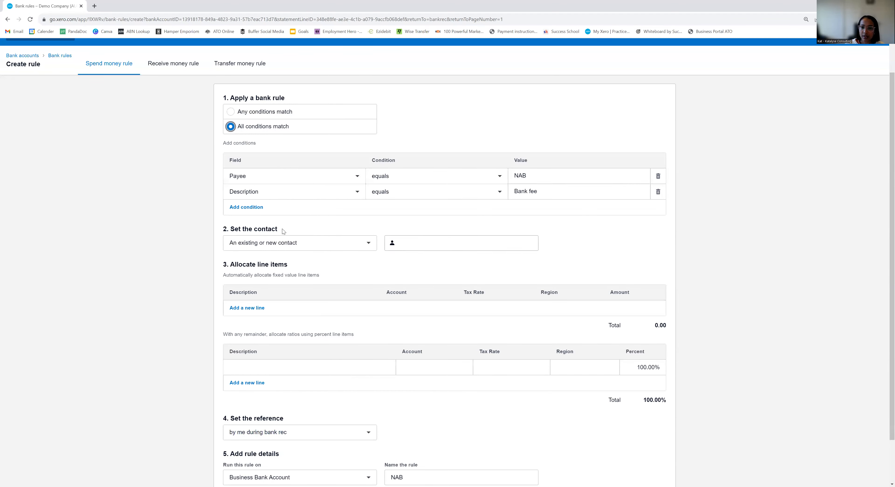
pyautogui.click(417, 240)
pyautogui.write('NAB')
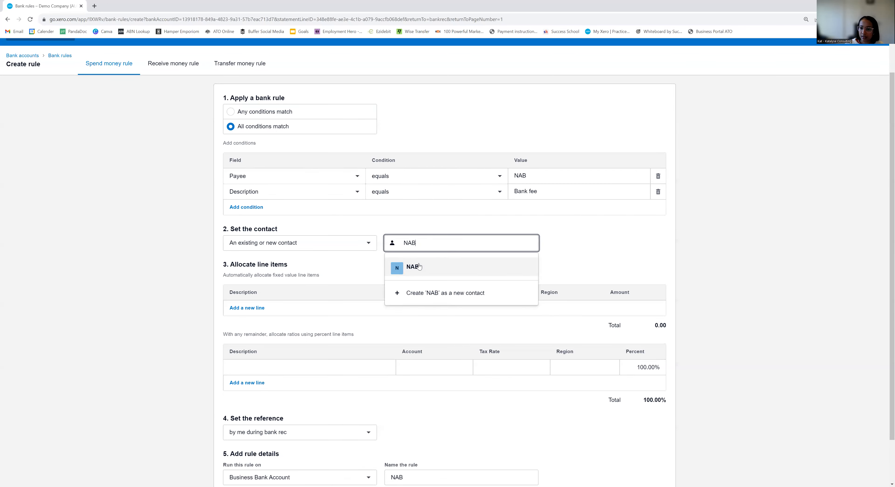
pyautogui.click(413, 266)
# - Add an empty fixed-value line, and describe the 100% remainder line as Bank fee, allocated to 404 - Bank Fees
pyautogui.scroll(-1, 364, 279)
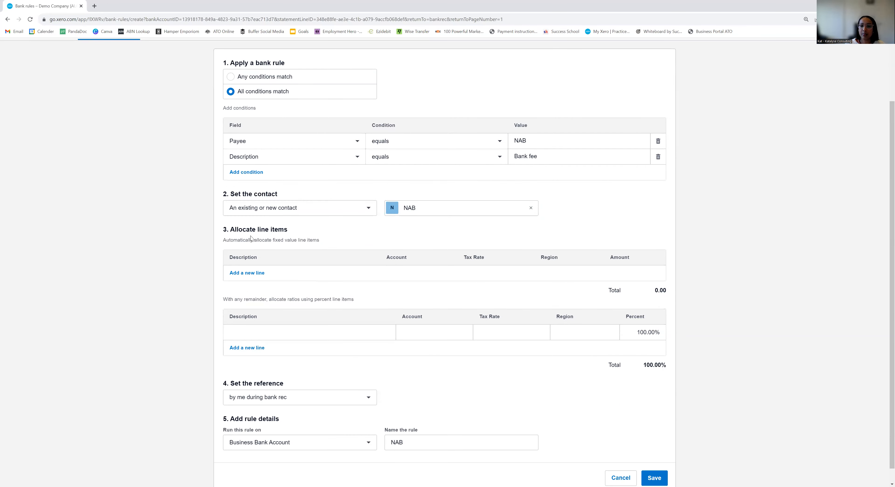
pyautogui.scroll(-1, 265, 245)
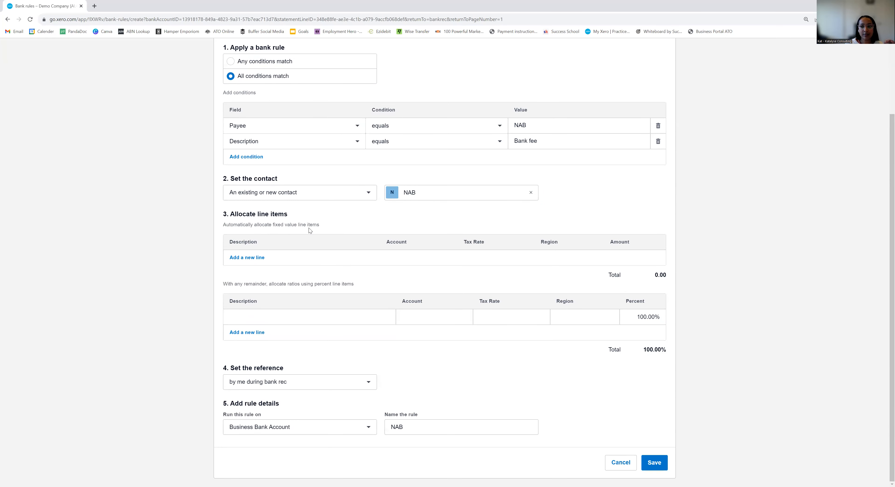
pyautogui.click(262, 259)
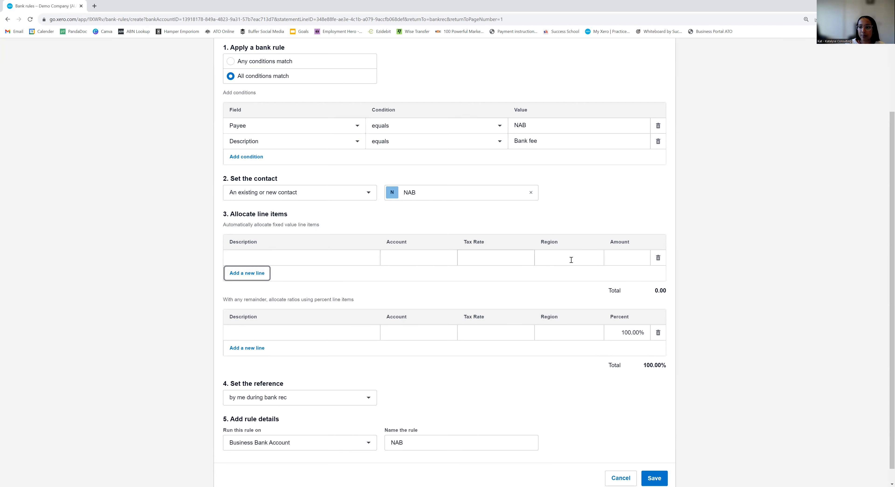
pyautogui.scroll(-1, 325, 316)
pyautogui.click(294, 316)
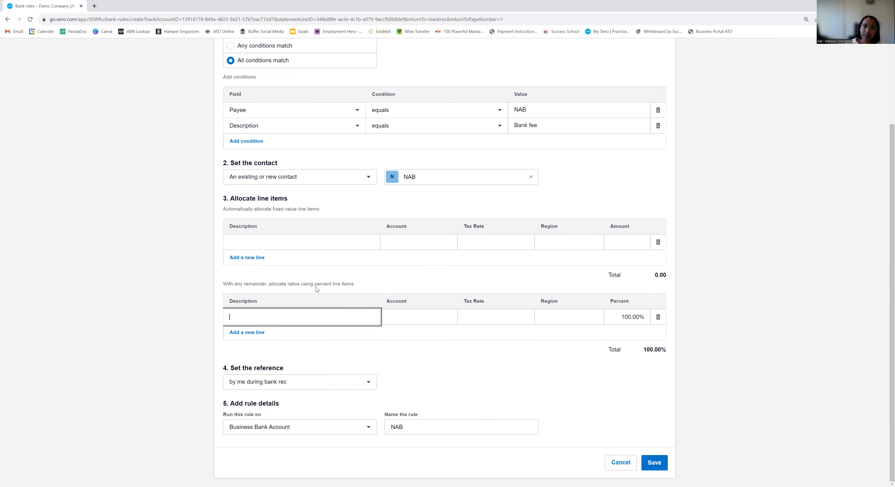
pyautogui.write('Bank fee')
pyautogui.click(384, 316)
pyautogui.write('bank')
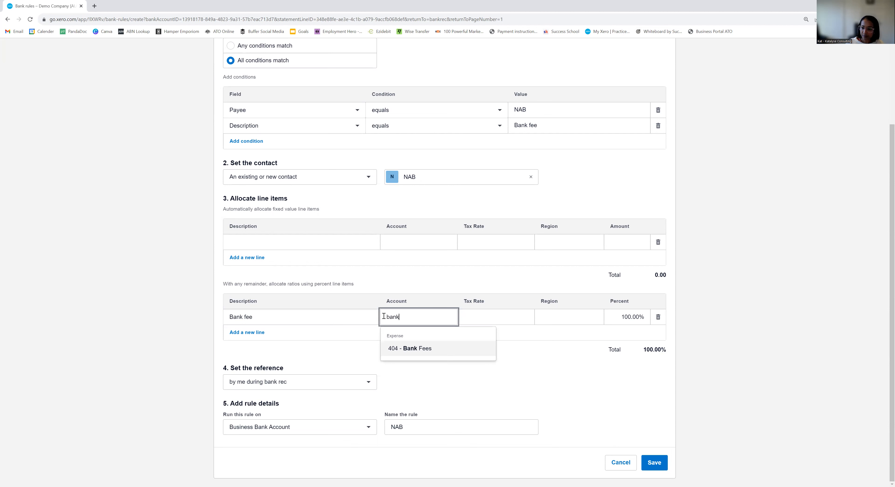
pyautogui.click(493, 320)
pyautogui.click(427, 318)
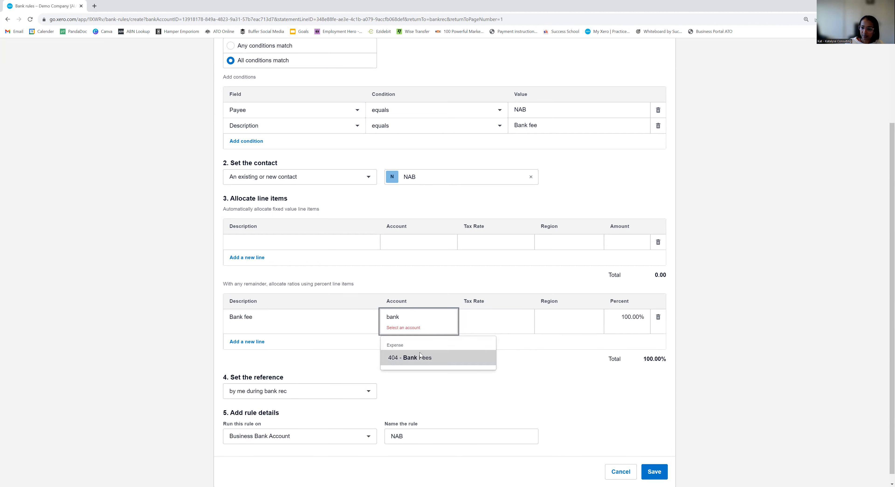
pyautogui.click(419, 352)
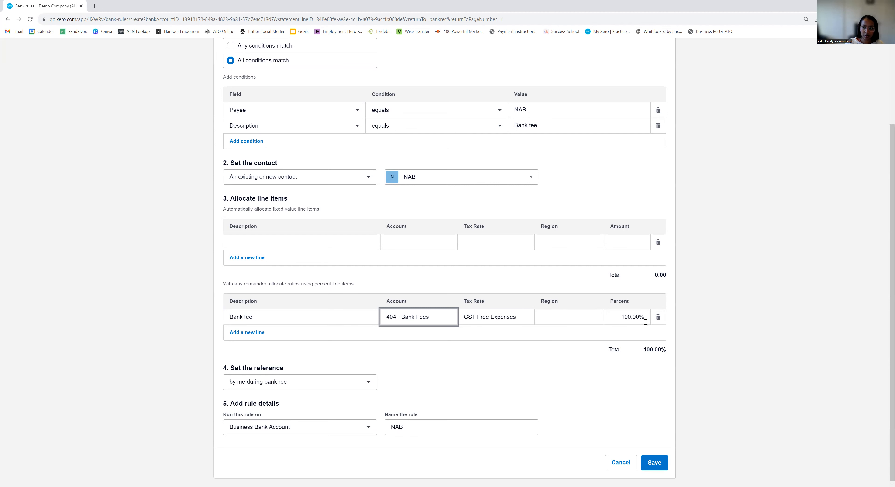
# - Set the bank rule's reference to be taken from the Reference
pyautogui.click(369, 382)
pyautogui.click(369, 382)
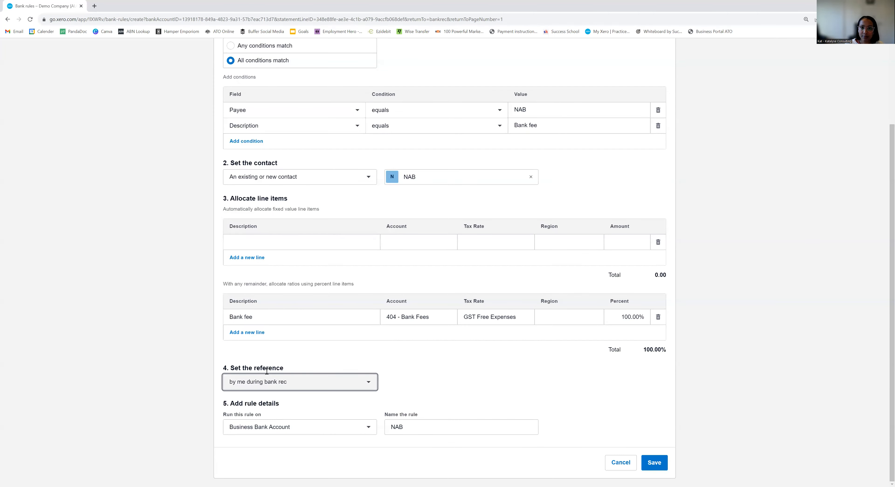
pyautogui.click(270, 381)
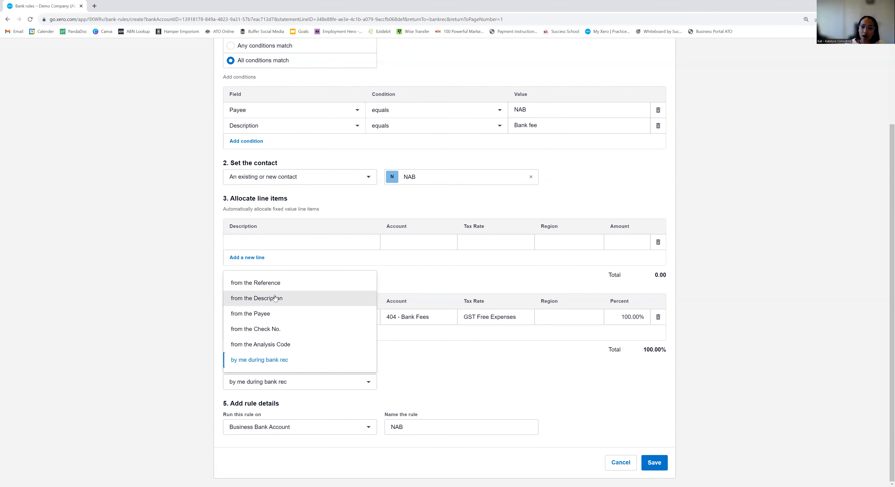
pyautogui.click(243, 283)
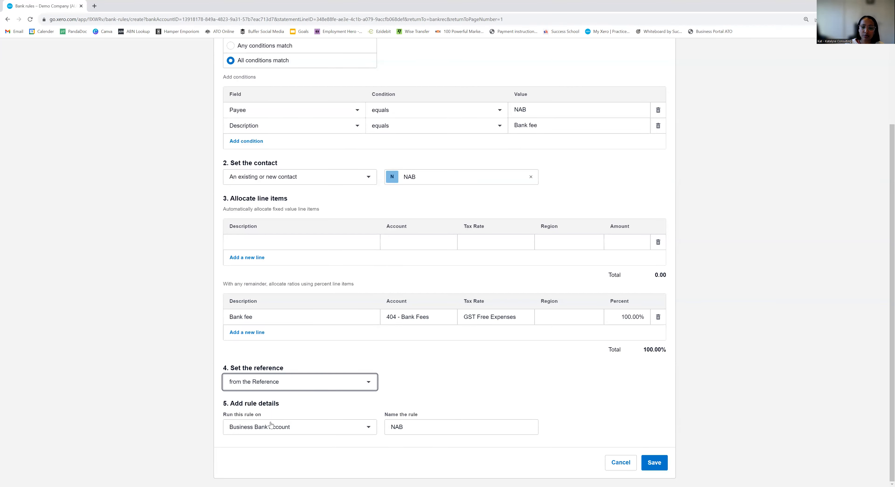
# - Run the rule on the Business Bank Account and name it NAB bank fees
pyautogui.click(368, 426)
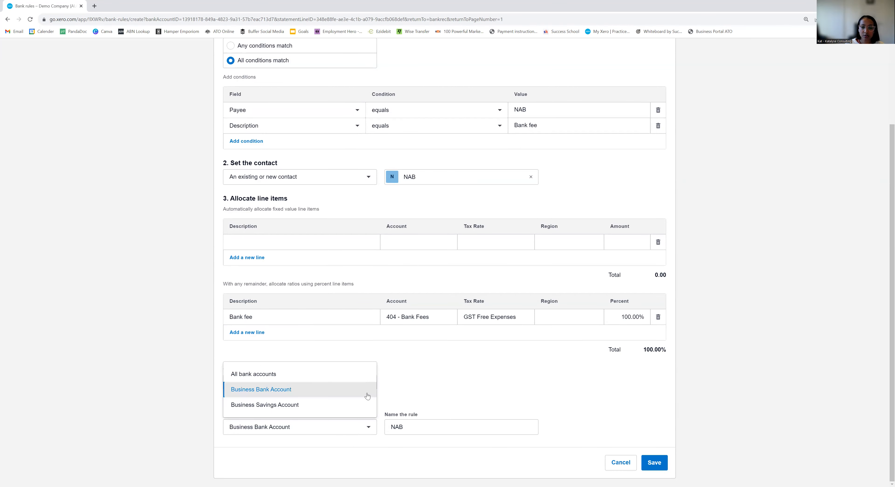
pyautogui.click(270, 390)
pyautogui.click(422, 426)
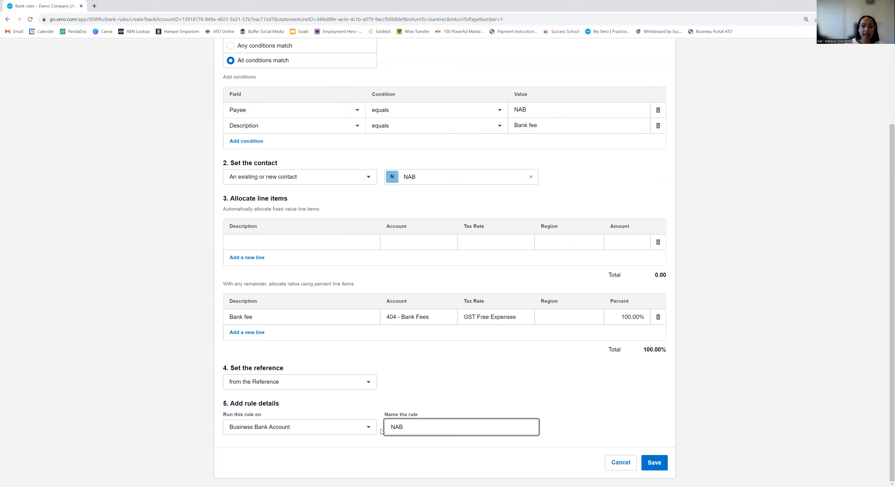
pyautogui.write('NAB bank fees')
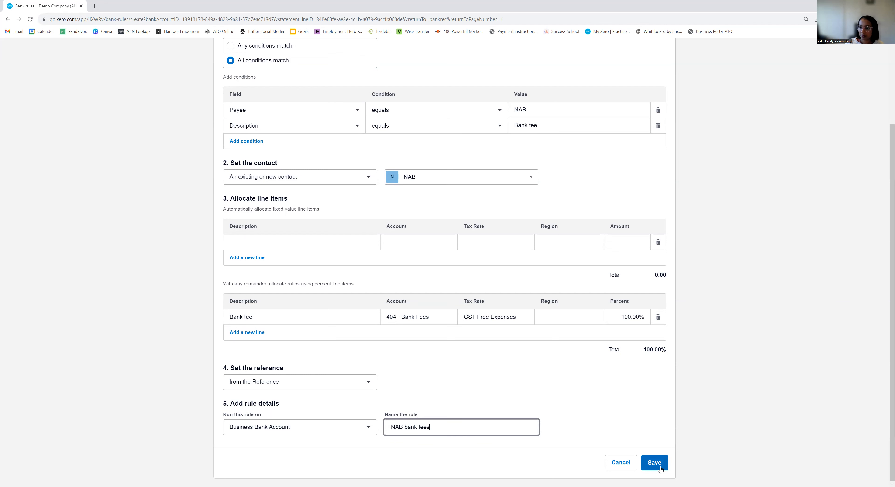
# - Remove the empty fixed-value line item from the rule and save the rule
pyautogui.click(659, 466)
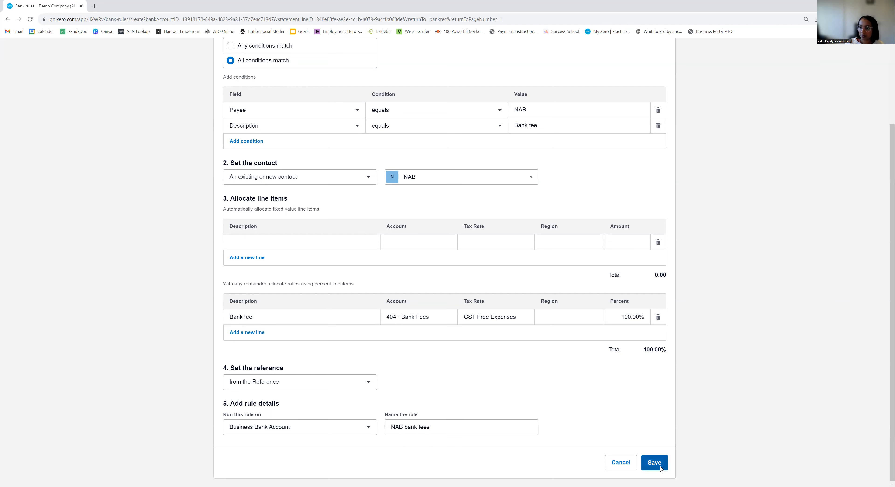
pyautogui.click(444, 255)
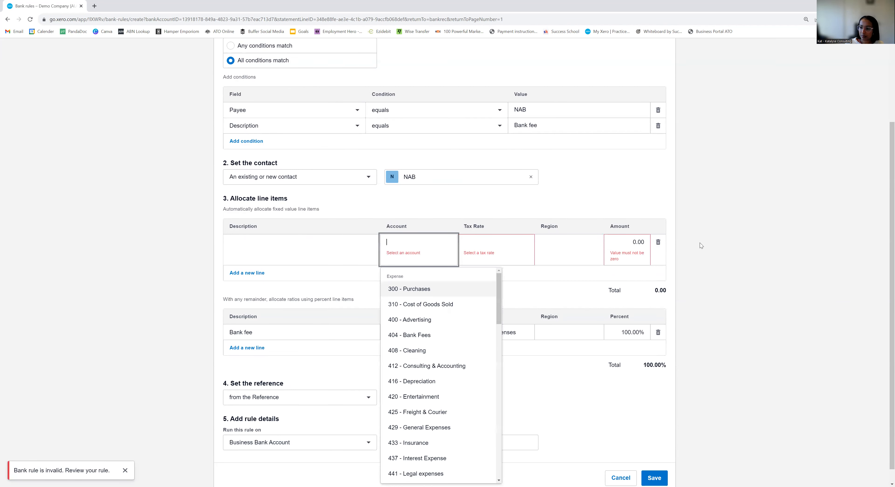
pyautogui.click(658, 241)
pyautogui.click(653, 463)
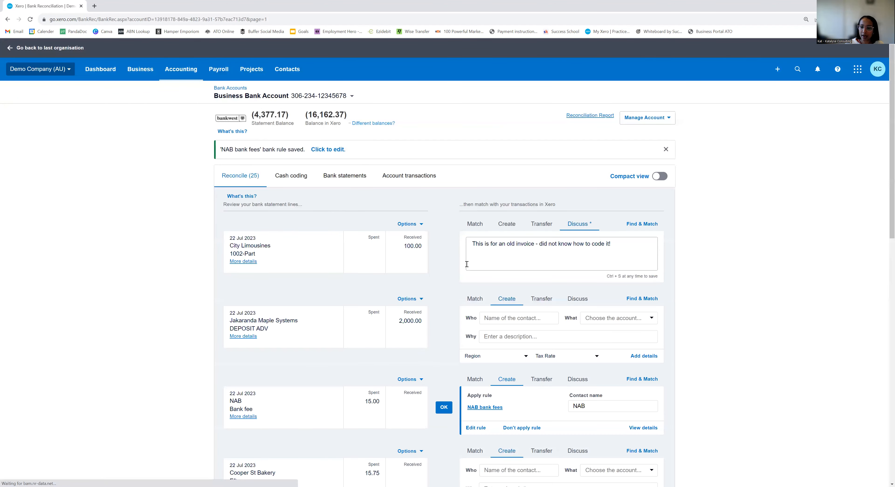
# - Reconcile the 15.00 NAB bank fee statement line by applying the NAB bank fees rule
pyautogui.scroll(-3, 464, 268)
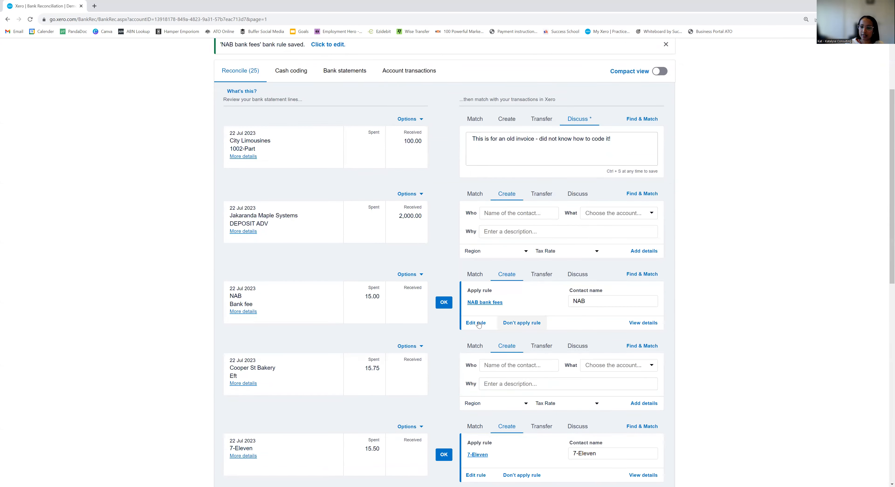
pyautogui.scroll(-1, 278, 285)
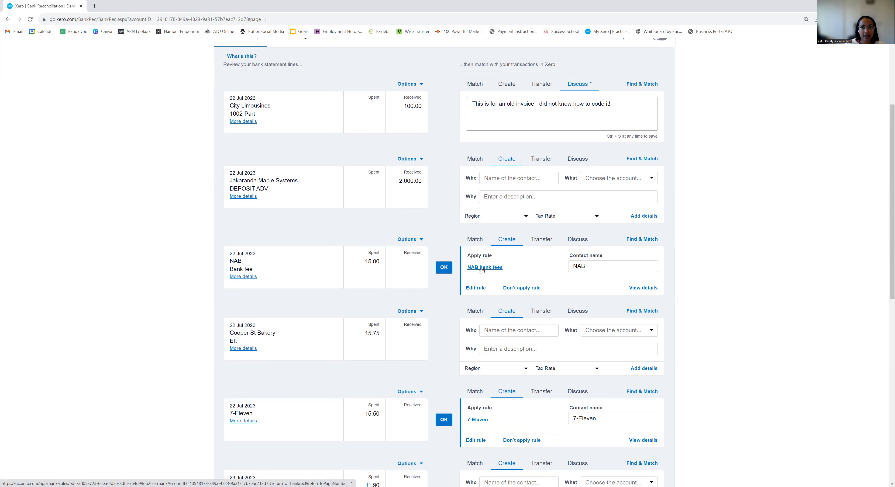
pyautogui.click(444, 270)
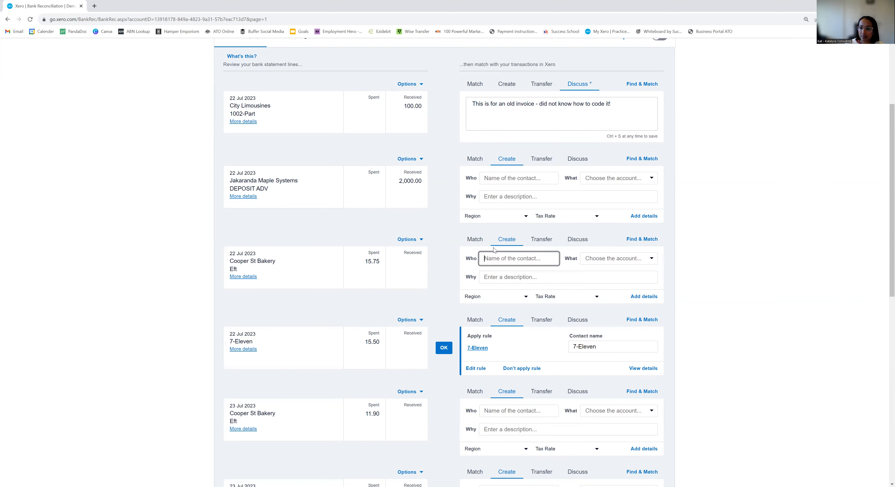
# - Examine the file library and upload options for attaching files to the 15.75 Cooper St Bakery payment, and cancel the transaction
pyautogui.click(638, 296)
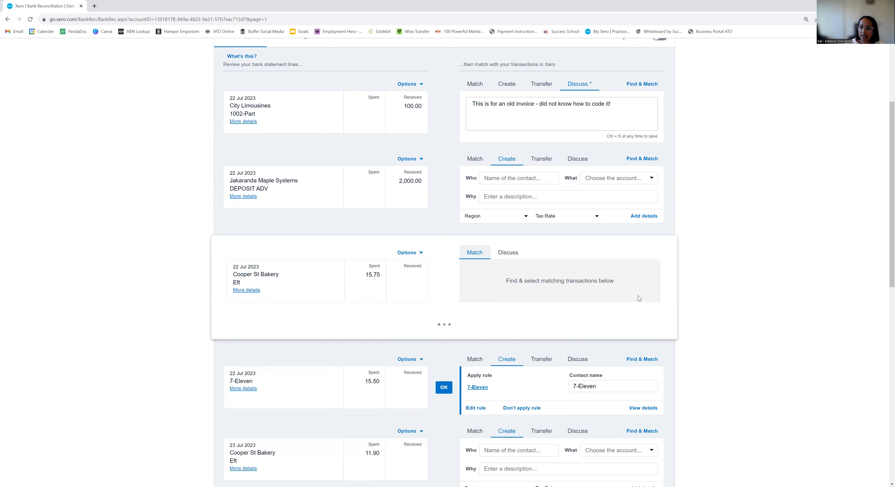
pyautogui.scroll(-3, 568, 263)
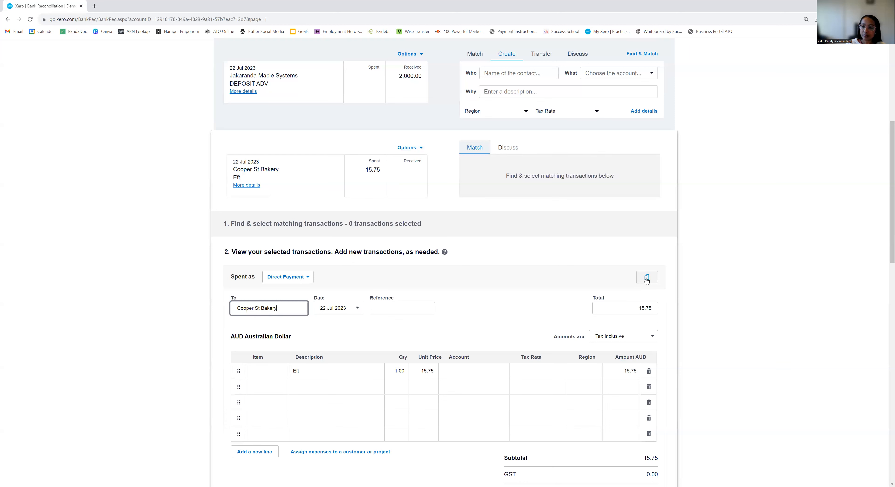
pyautogui.click(646, 278)
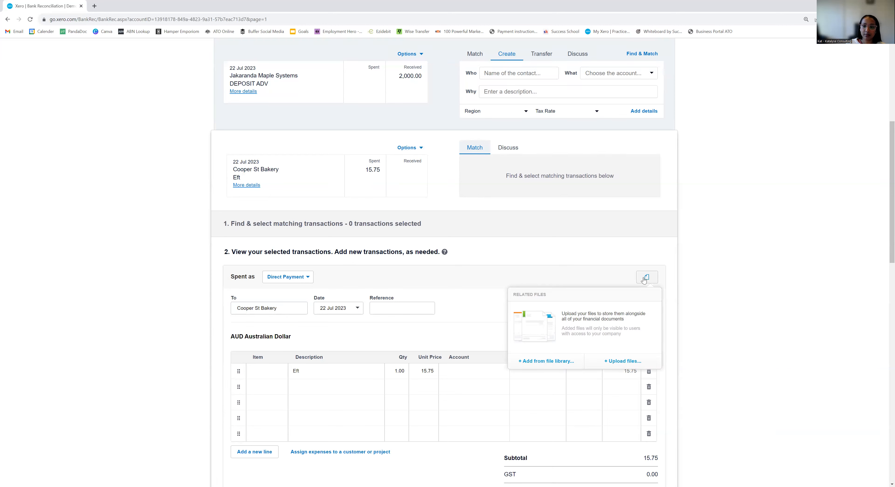
pyautogui.scroll(-1, 644, 280)
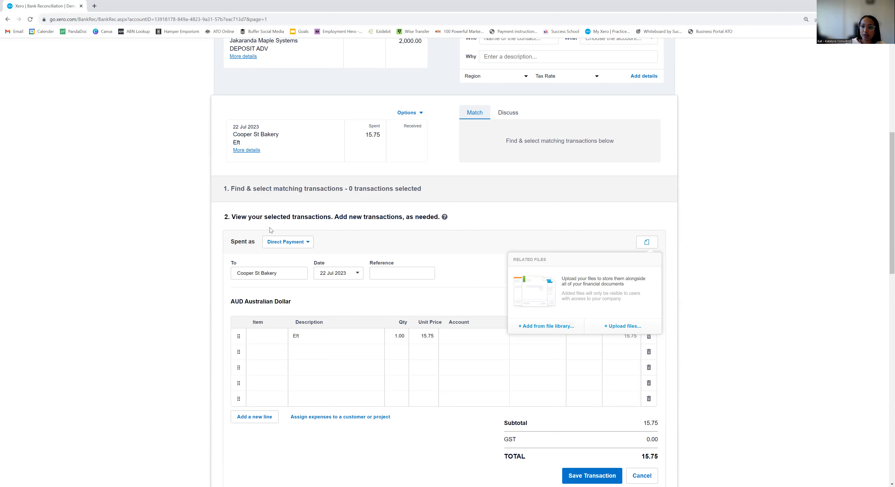
pyautogui.click(554, 326)
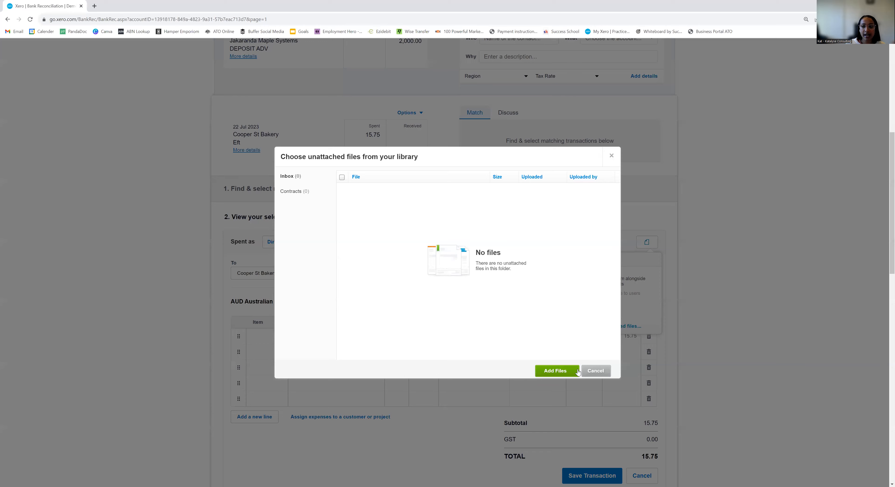
pyautogui.click(596, 370)
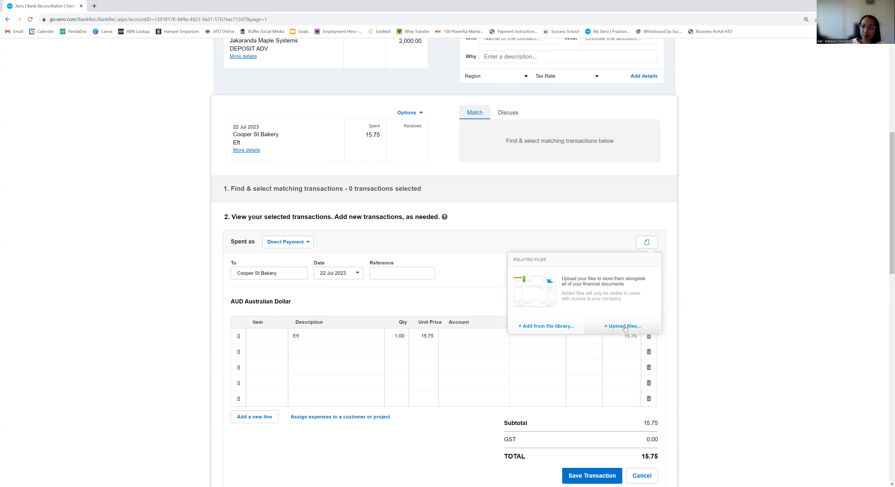
pyautogui.click(710, 313)
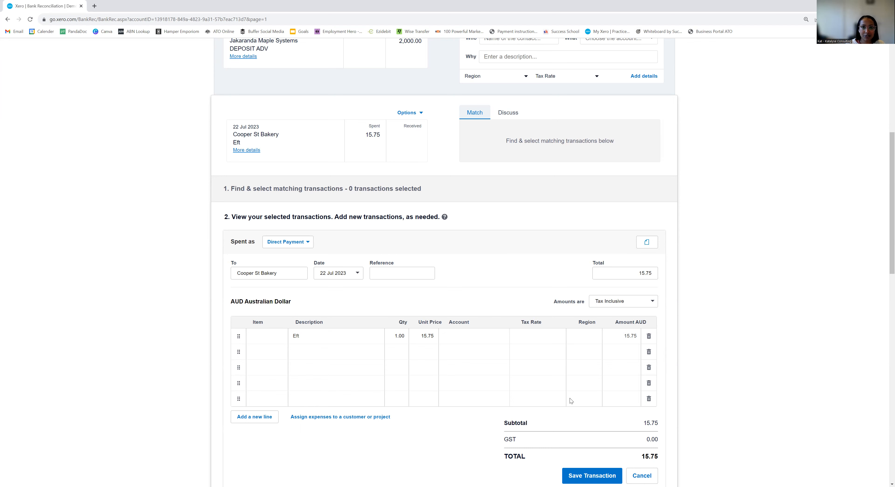
pyautogui.click(638, 474)
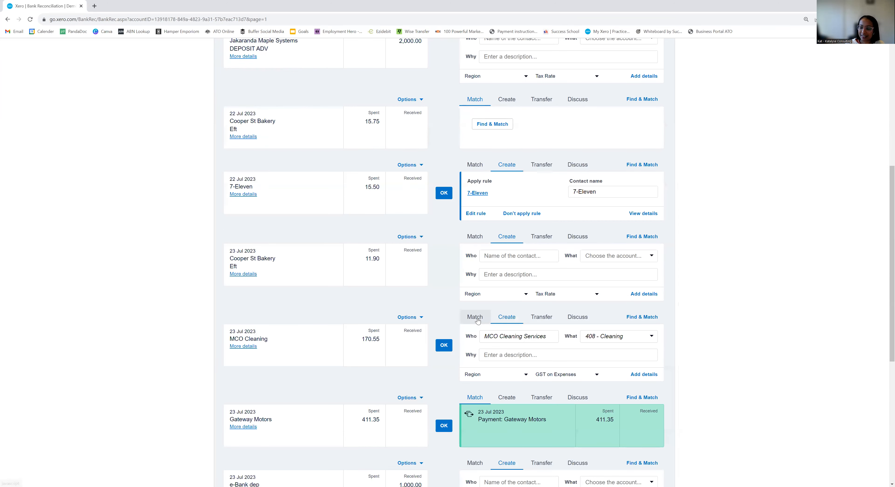
# - Open cash coding for the Business Bank Account and sort the statement lines by payee
pyautogui.scroll(5, 478, 318)
pyautogui.scroll(3, 478, 318)
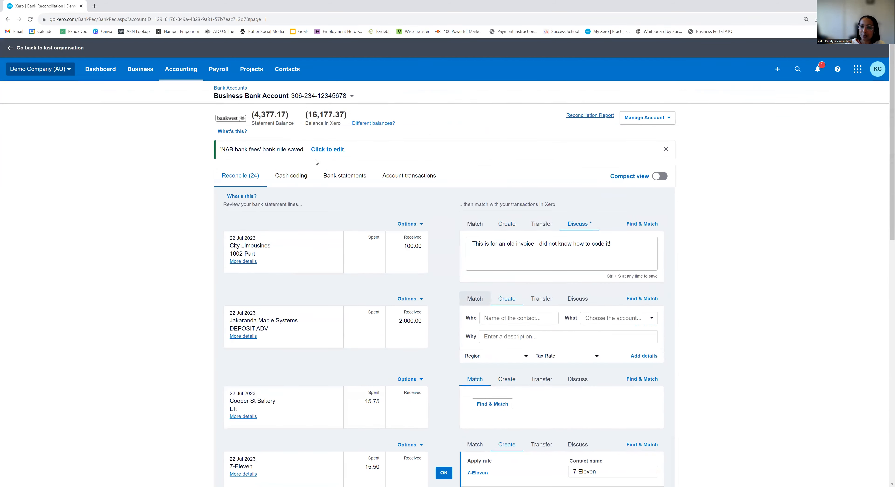
pyautogui.click(293, 177)
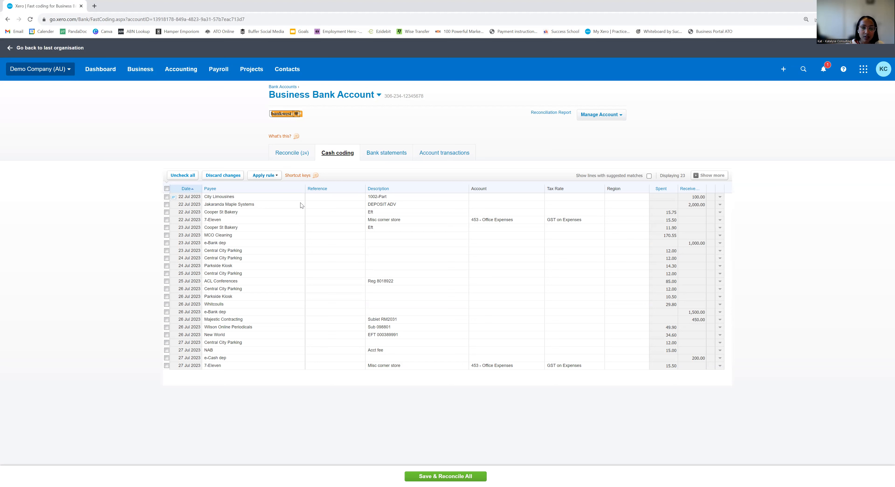
pyautogui.click(210, 189)
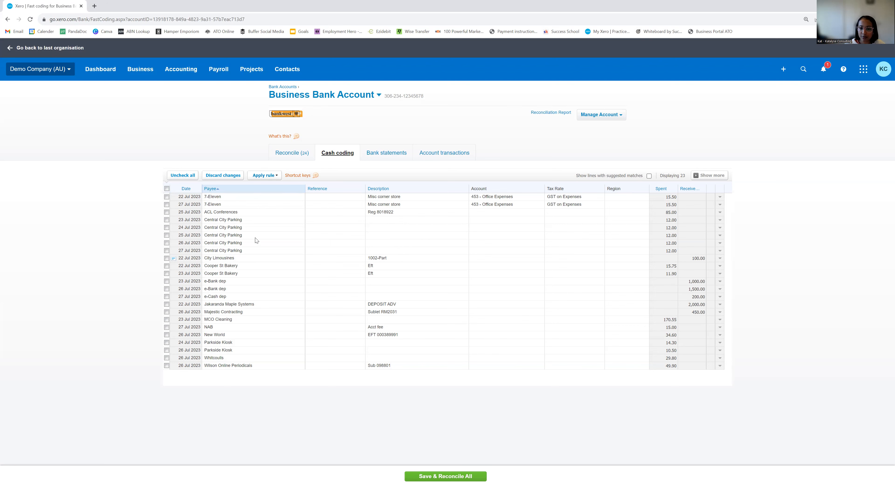
# - Assign account 449 - Motor Vehicle Expenses to the 23 Jul 2023 Central City Parking line
pyautogui.hotkey('ctrl', '+')
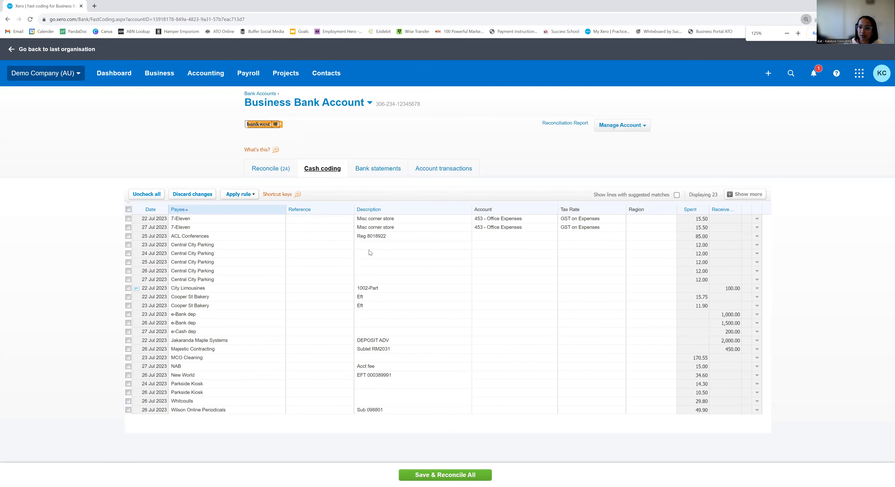
pyautogui.click(371, 249)
pyautogui.click(484, 245)
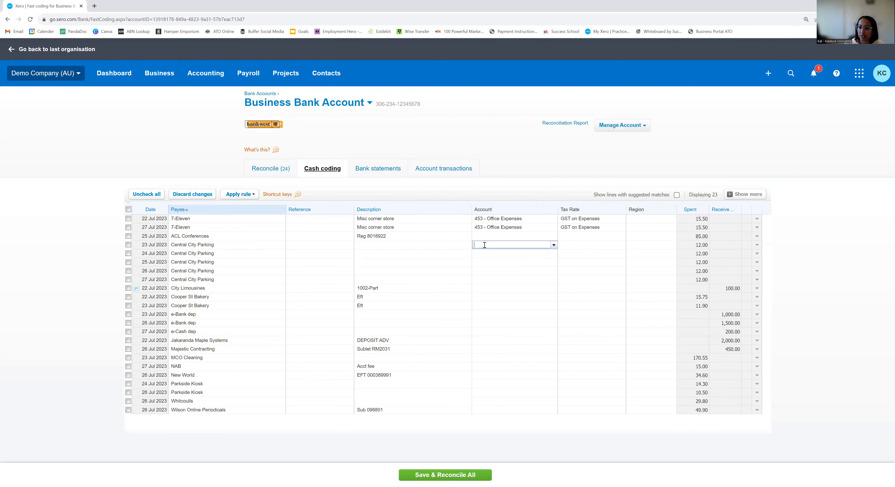
pyautogui.write('park')
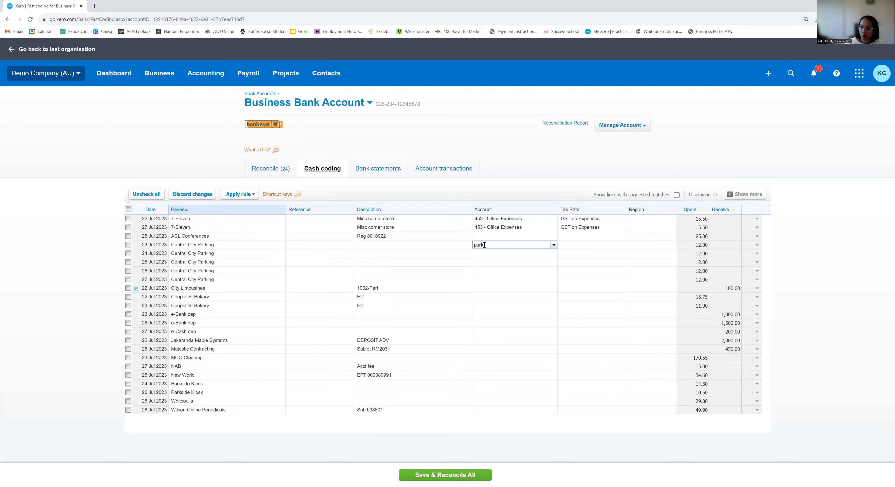
pyautogui.press('BackSpace')
pyautogui.press('BackSpace')
pyautogui.press('BackSpace')
pyautogui.press('BackSpace')
pyautogui.write('vehi')
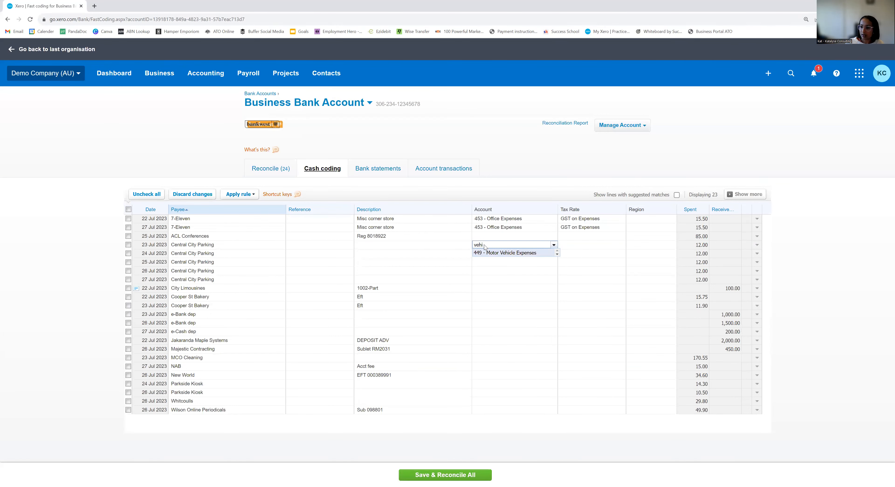
pyautogui.press('Tab')
# - Assign account 449 - Motor Vehicle Expenses to the Central City Parking lines dated 24, 25 and 26 Jul 2023
pyautogui.click(489, 253)
pyautogui.write('vehi')
pyautogui.press('Tab')
pyautogui.click(491, 265)
pyautogui.write('vehi')
pyautogui.press('Tab')
pyautogui.click(491, 269)
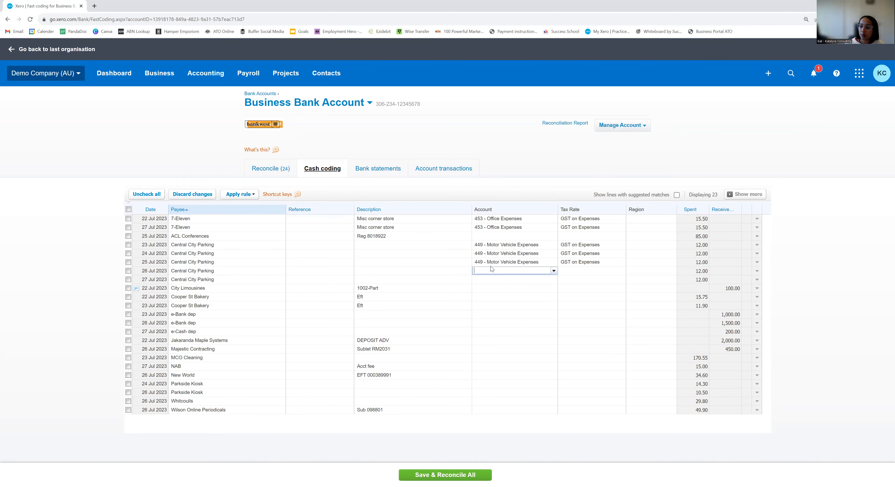
pyautogui.write('vehi')
pyautogui.press('Tab')
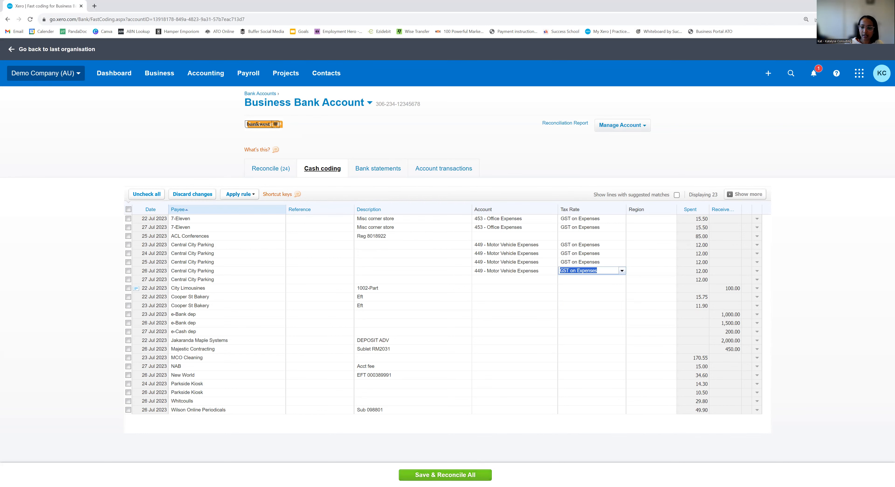
# - Save and reconcile all the coded cash coding lines, and return to the dashboard
pyautogui.click(446, 474)
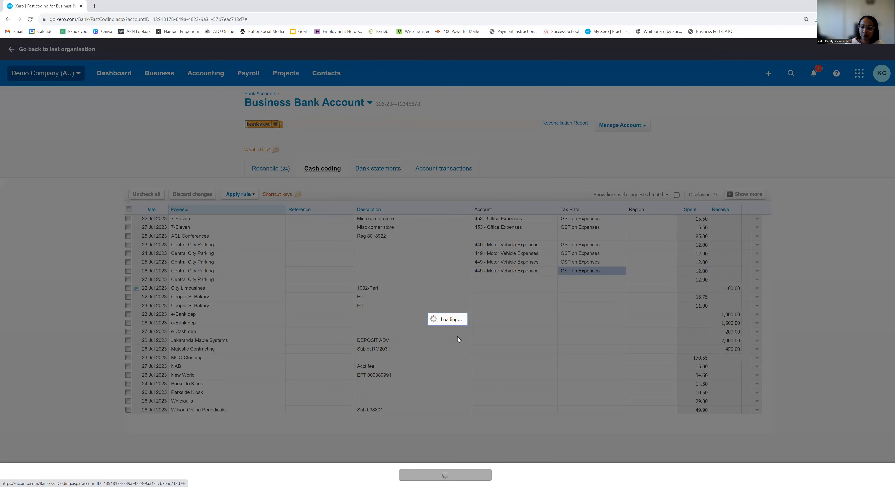
pyautogui.click(467, 282)
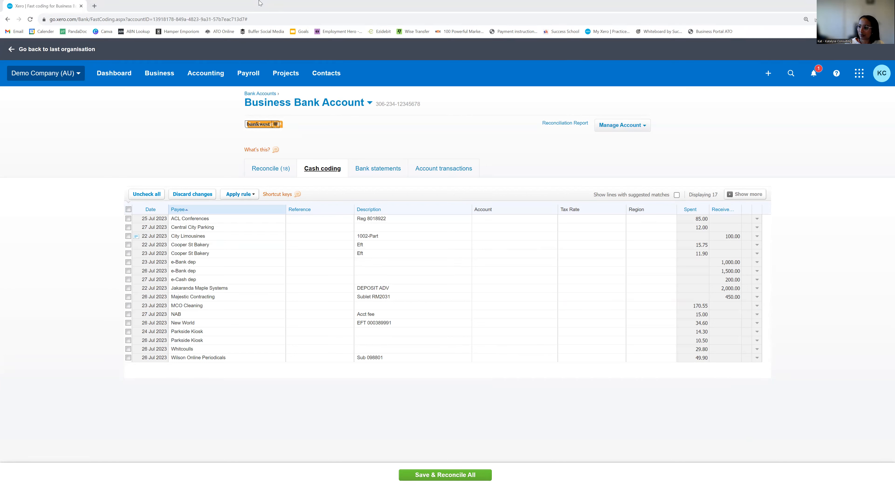
pyautogui.click(127, 82)
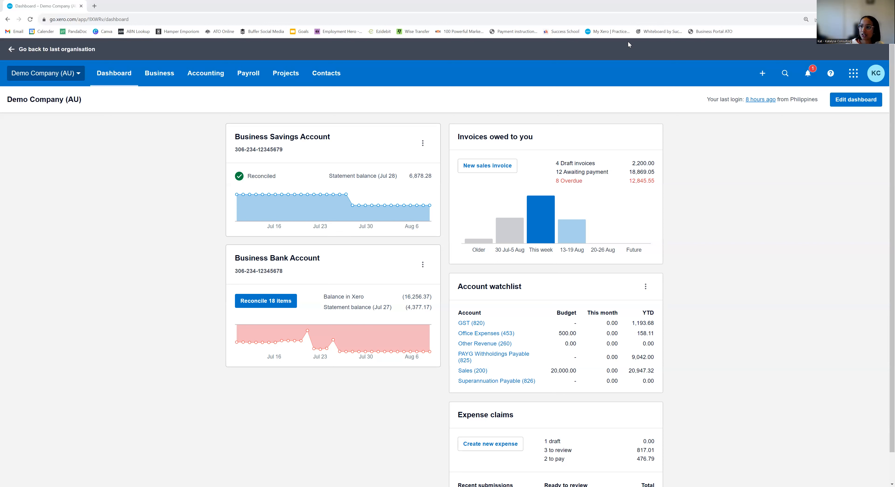
# - Open the tracking categories in the advanced accounting settings and hide the help banner
pyautogui.click(214, 79)
pyautogui.click(206, 139)
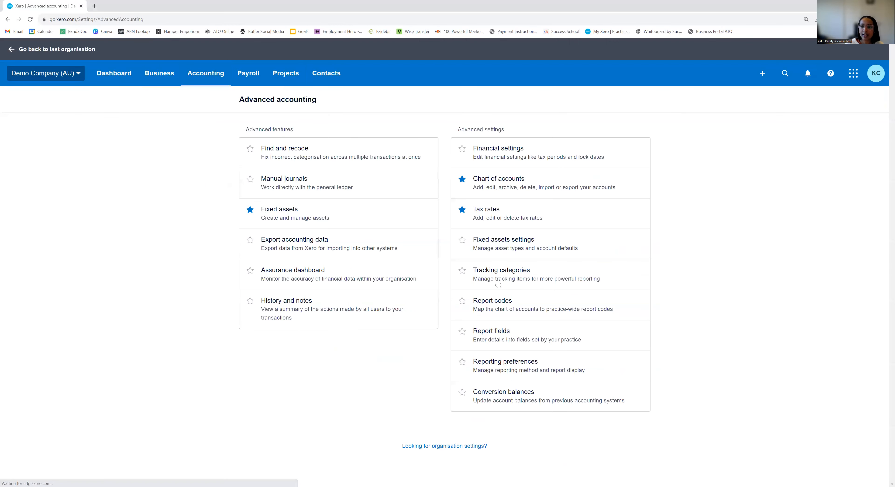
pyautogui.click(503, 272)
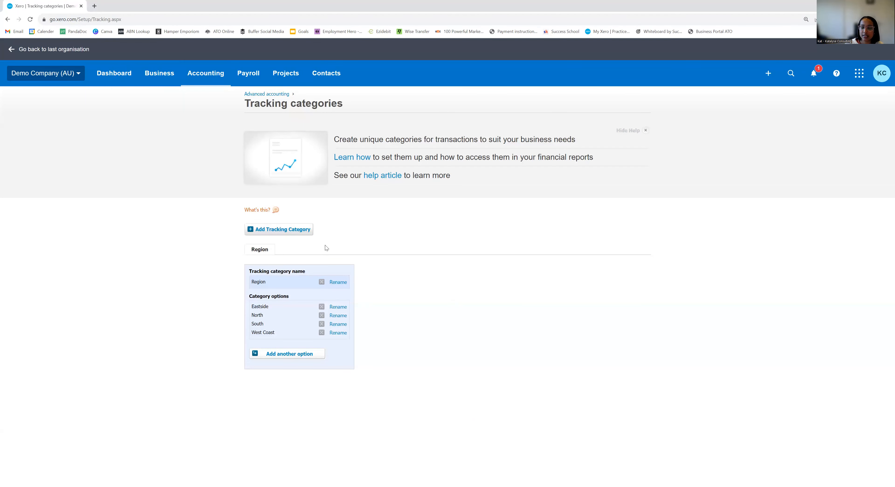
pyautogui.click(646, 131)
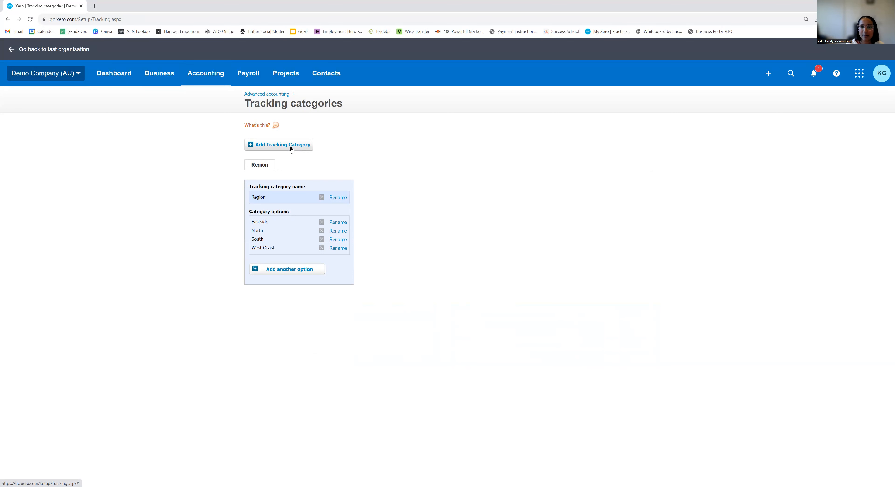
# - Assign the Eastside region to the support line of Boom FM's awaiting-payment invoice ORC1042 and update the invoice
pyautogui.click(159, 74)
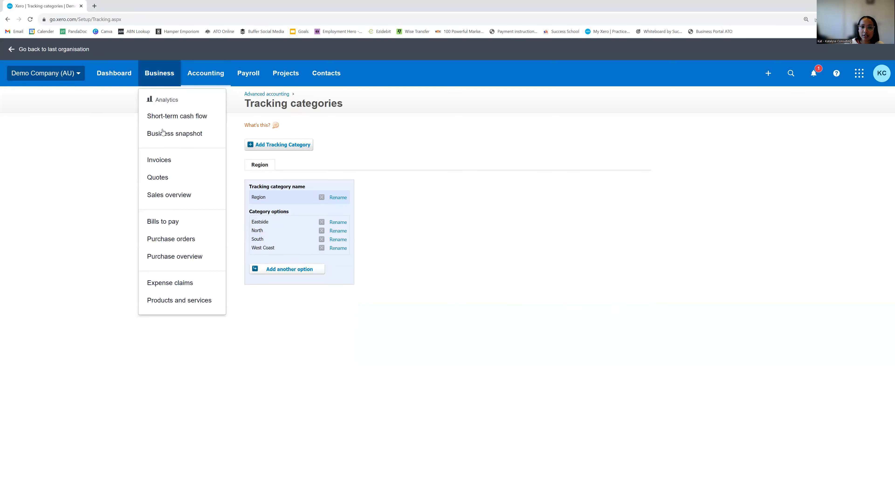
pyautogui.click(159, 159)
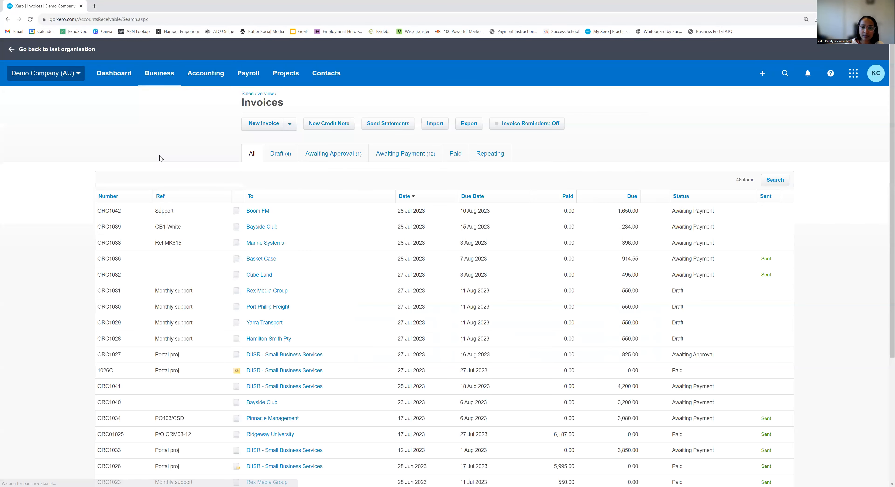
pyautogui.click(414, 155)
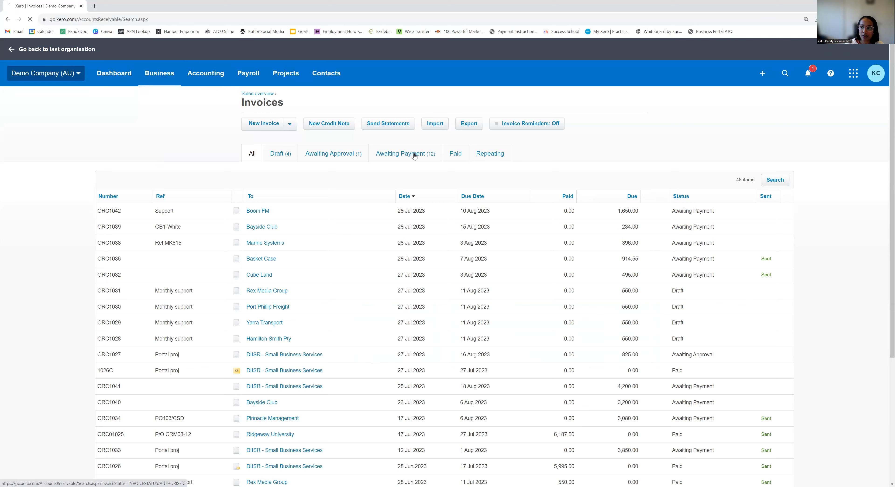
pyautogui.click(243, 214)
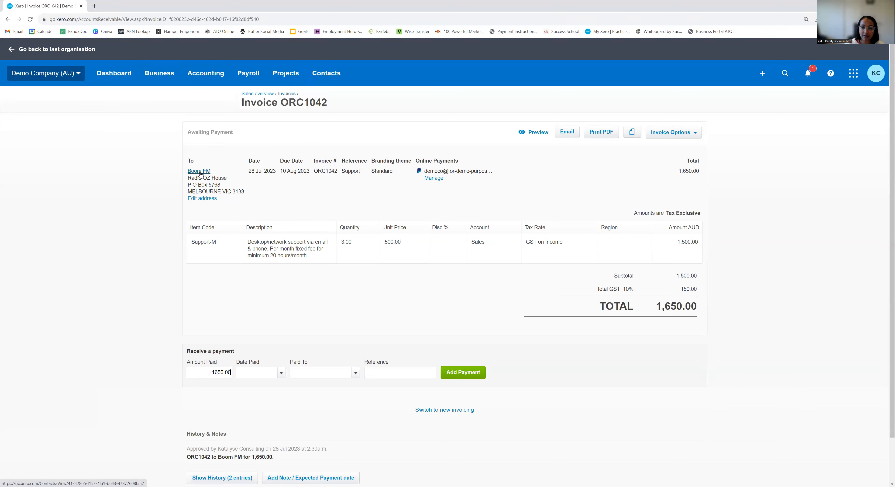
pyautogui.click(686, 133)
pyautogui.click(674, 200)
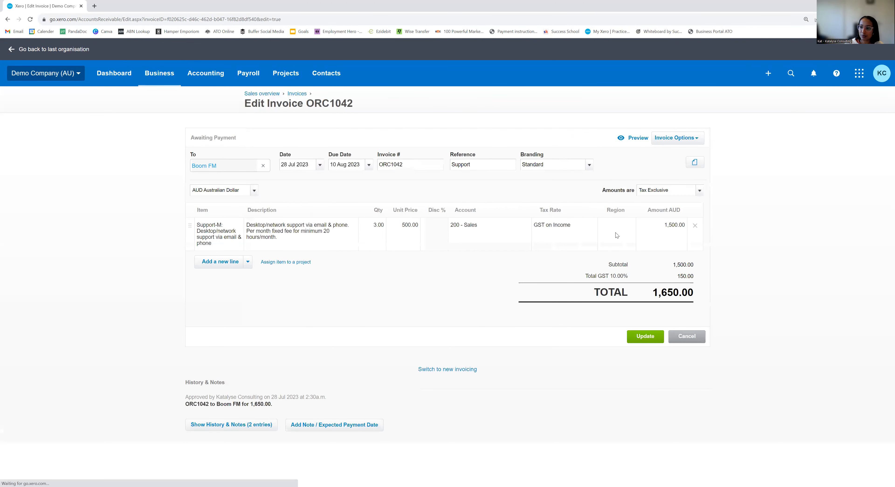
pyautogui.click(630, 230)
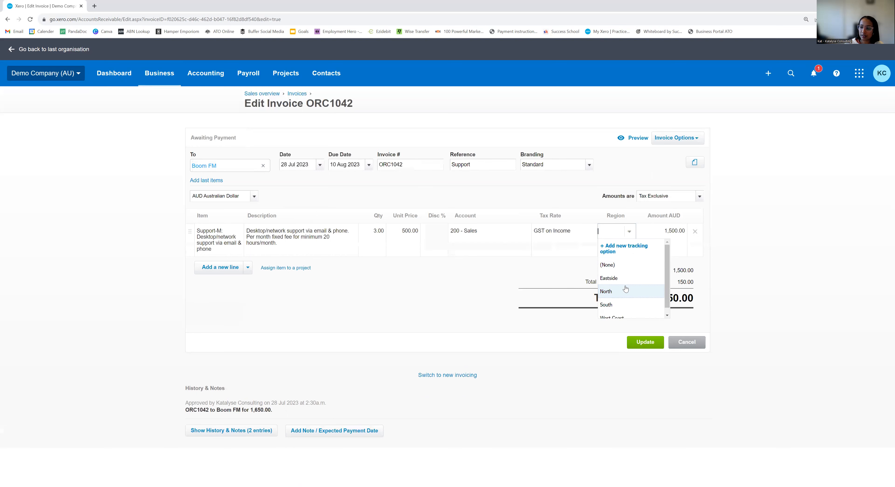
pyautogui.click(621, 276)
pyautogui.click(645, 342)
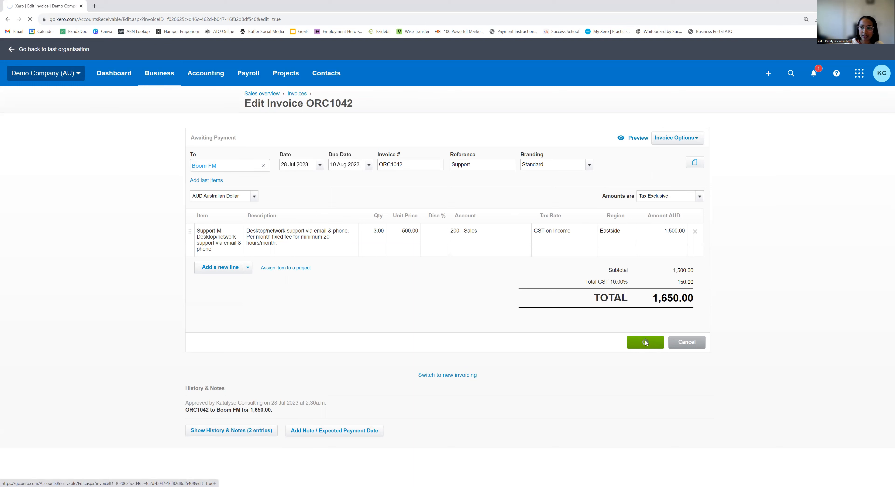
# - Assign the Eastside region to the annual corporate subscription line of the Heritage Trust bill and update the bill
pyautogui.click(164, 75)
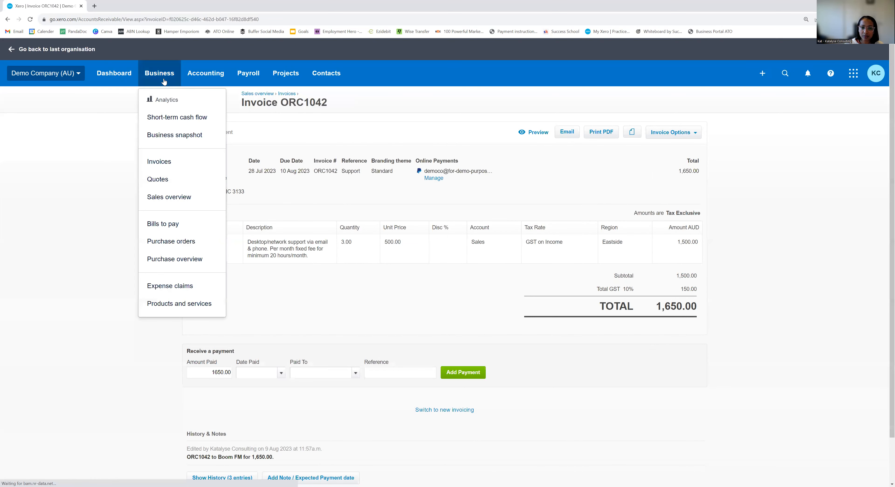
pyautogui.click(189, 225)
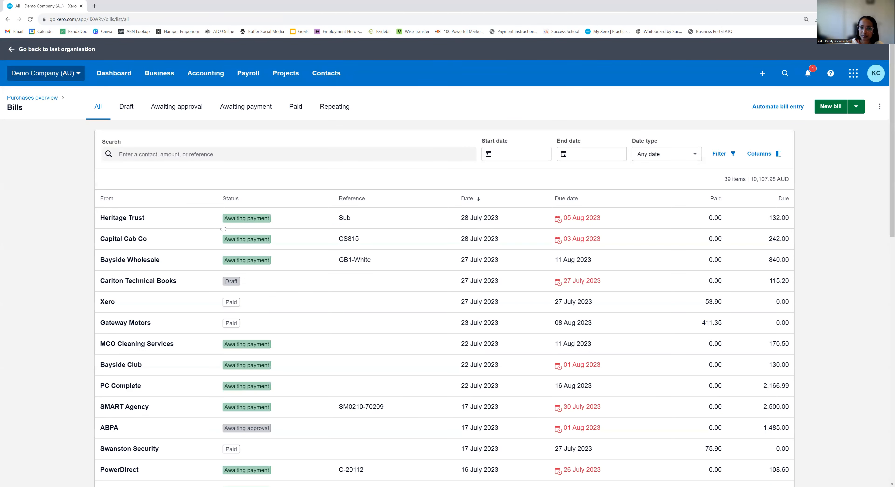
pyautogui.click(376, 219)
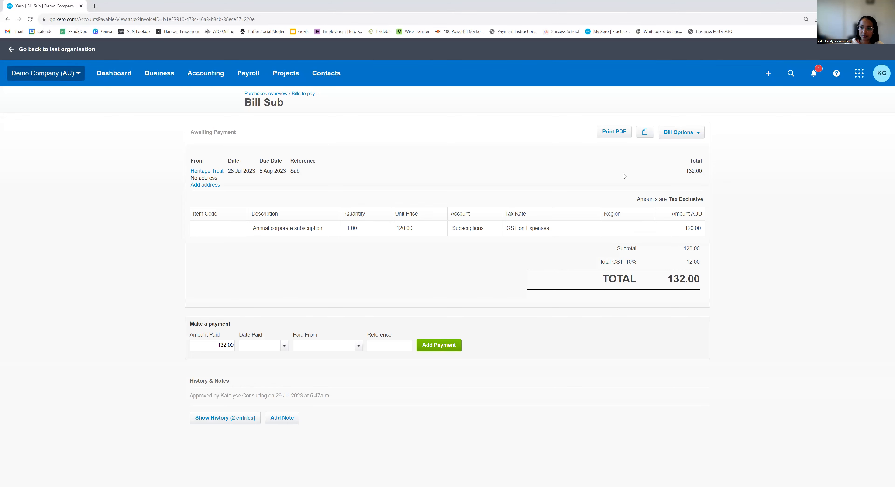
pyautogui.click(691, 136)
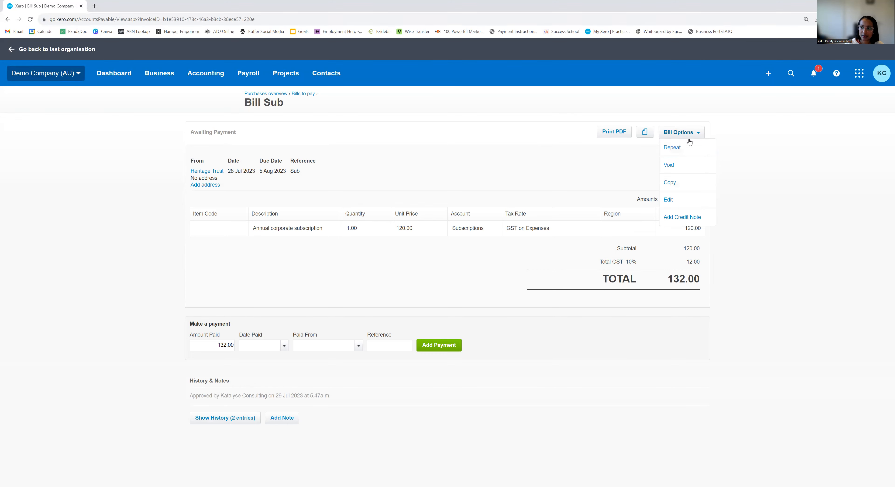
pyautogui.click(669, 199)
pyautogui.click(625, 224)
pyautogui.click(618, 277)
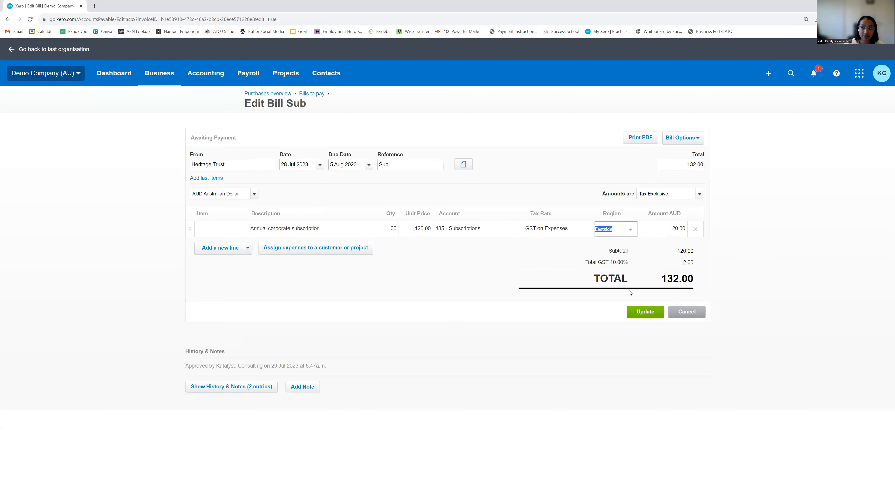
pyautogui.click(633, 308)
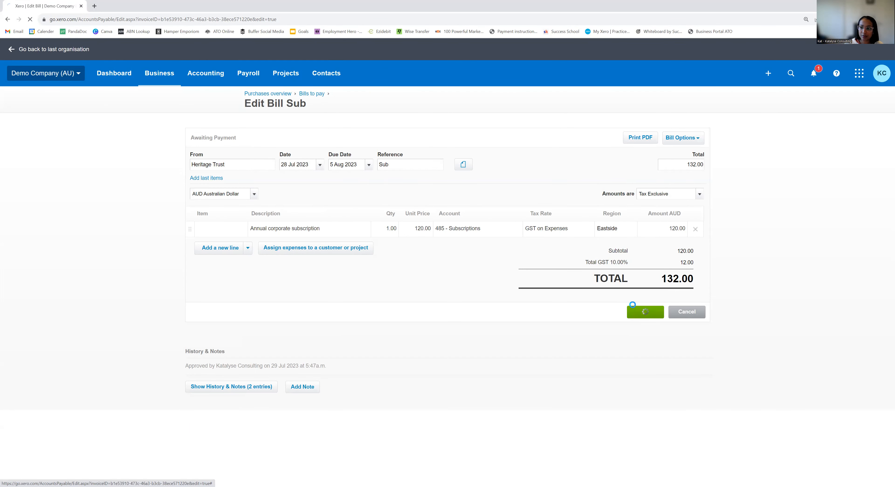
# - Reconcile the 100.00 City Limousines receipt in the Business Bank Account with contact Cityu, account 200 - Sales and region Eastside
pyautogui.click(121, 74)
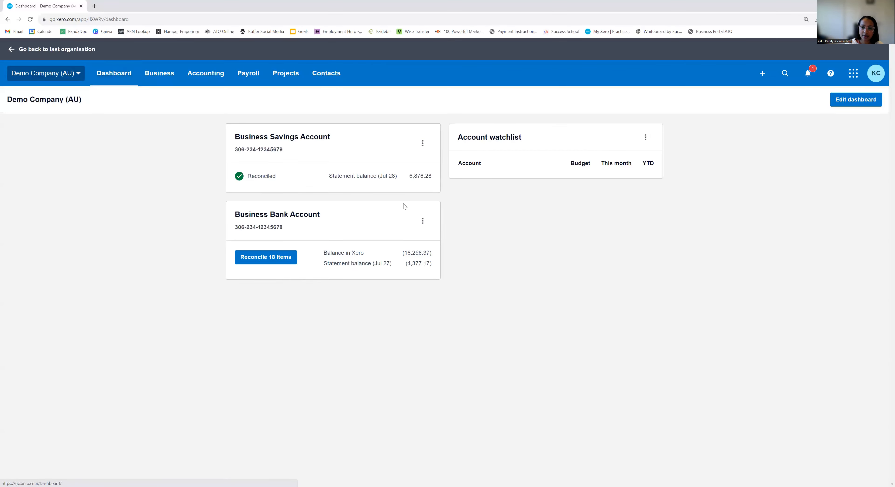
pyautogui.click(274, 305)
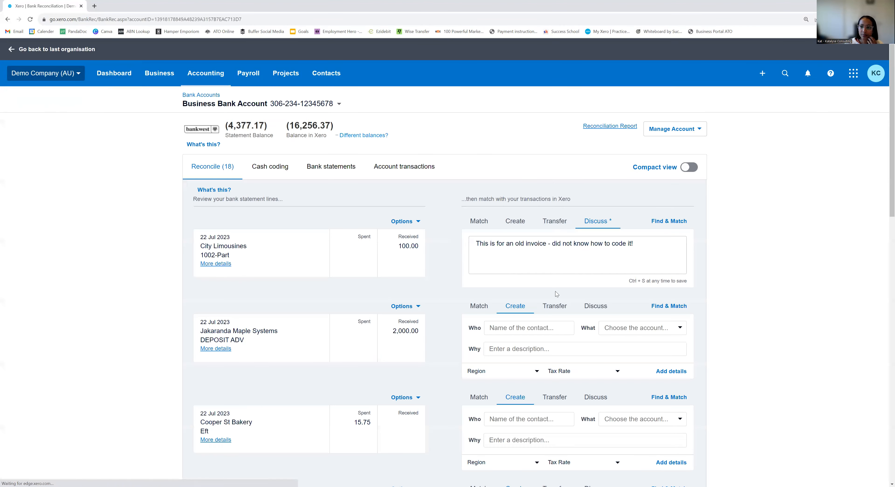
pyautogui.click(515, 220)
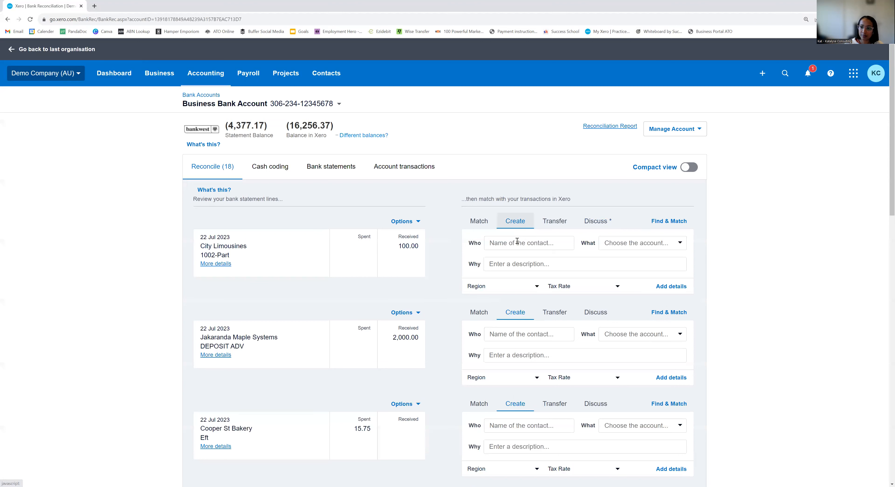
pyautogui.click(506, 288)
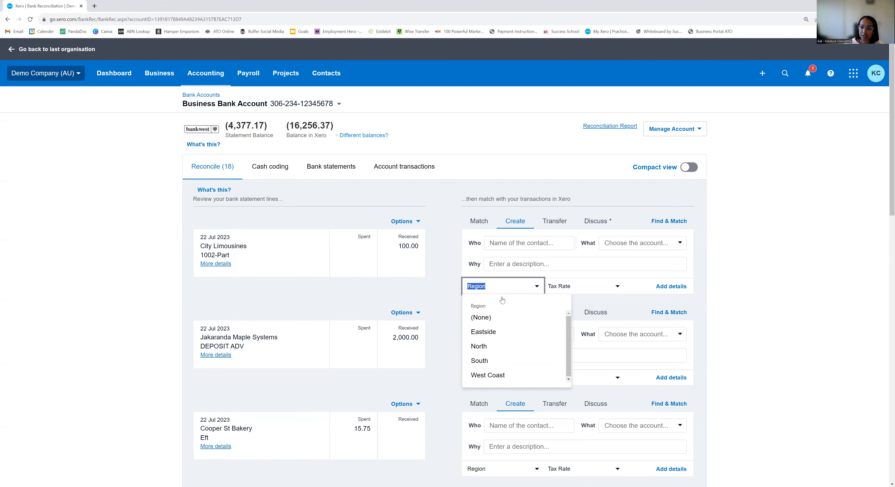
pyautogui.click(486, 332)
pyautogui.click(520, 243)
pyautogui.write('Cityu')
pyautogui.press('Tab')
pyautogui.write('sale')
pyautogui.press('Tab')
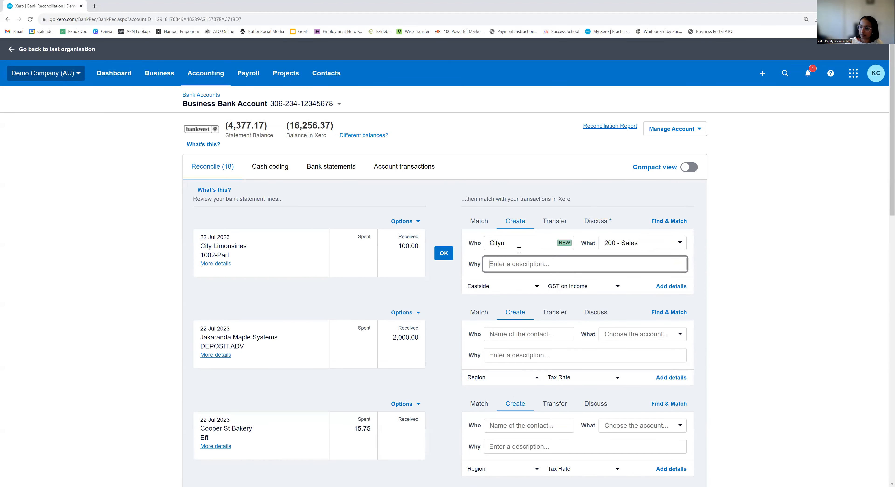
pyautogui.click(446, 253)
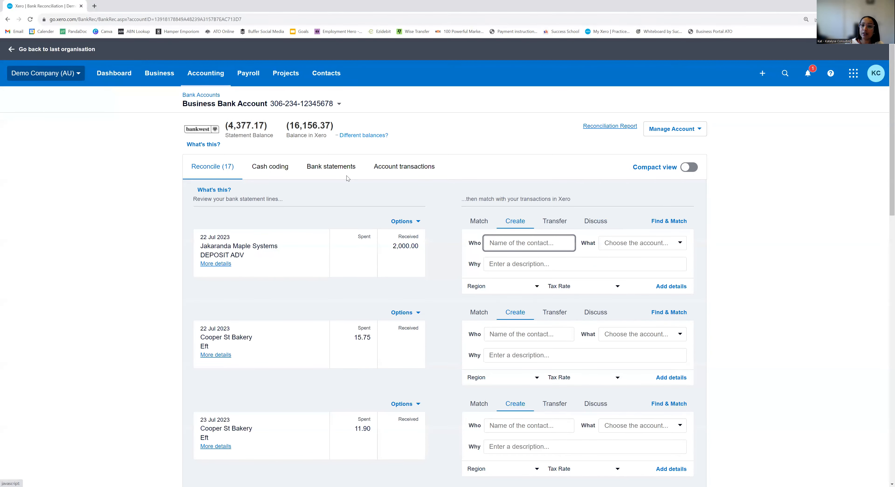
# - Run the Profit and Loss report for this financial year, 1 Jul 2023 to 30 Jun 2024, and review its figures
pyautogui.click(214, 78)
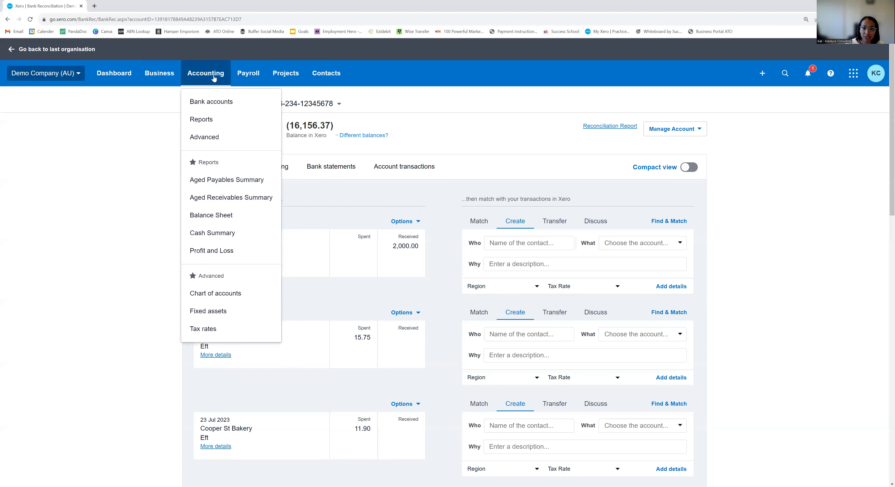
pyautogui.click(223, 252)
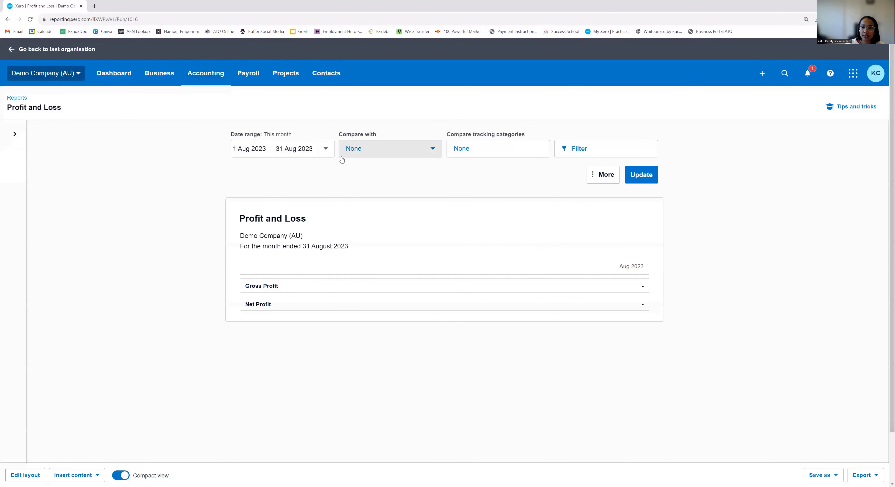
pyautogui.click(326, 150)
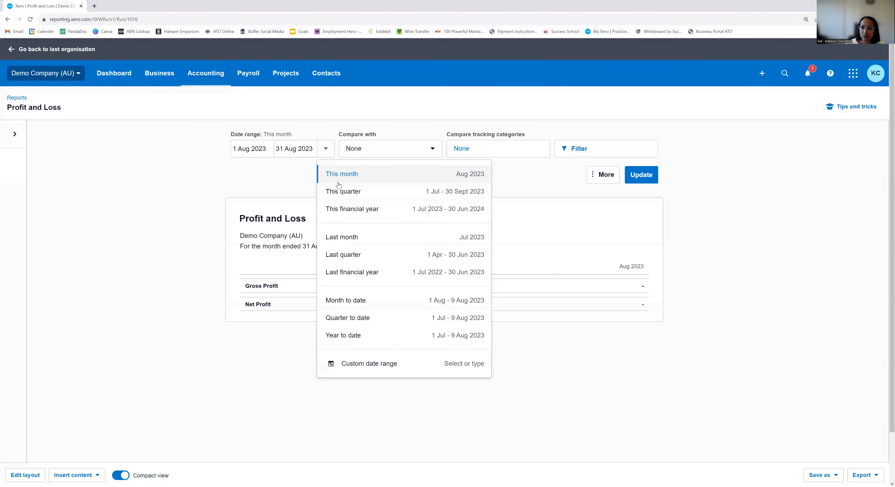
pyautogui.click(404, 208)
pyautogui.click(642, 174)
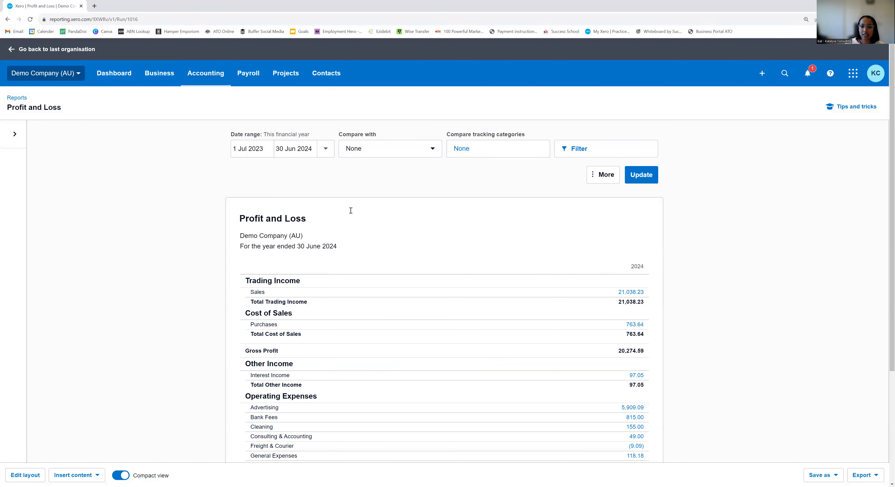
pyautogui.scroll(-1, 348, 212)
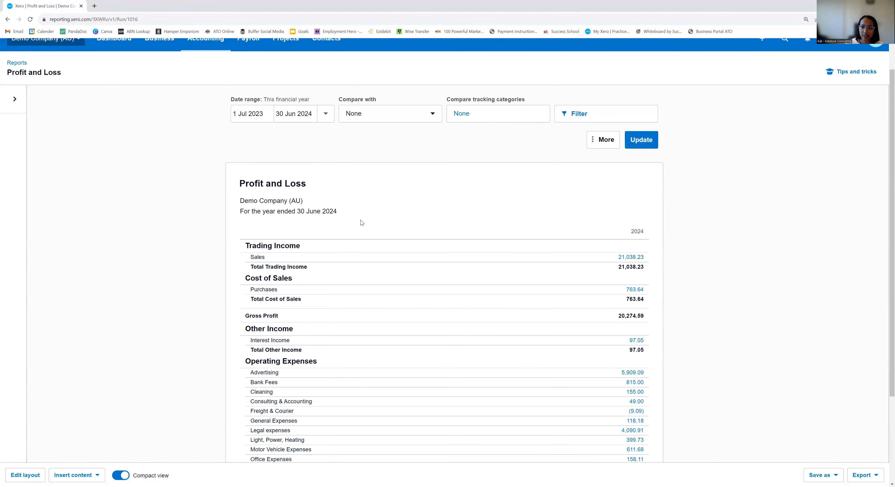
pyautogui.scroll(1, 360, 223)
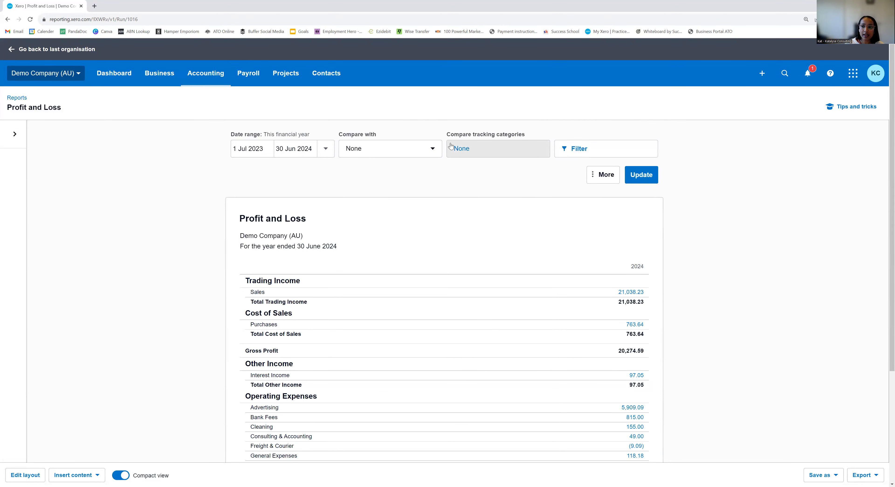
# - Compare all Region tracking options, including Unassigned, in the Profit and Loss report, update it and review the figures by region
pyautogui.click(466, 153)
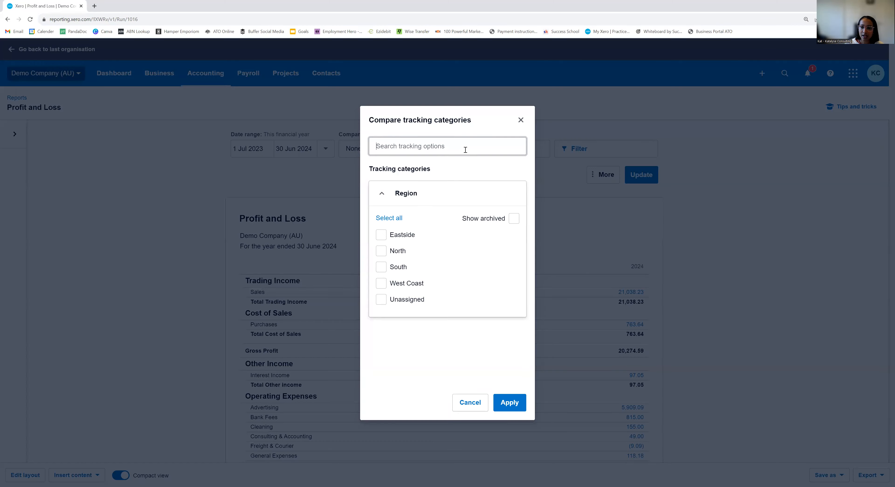
pyautogui.click(380, 219)
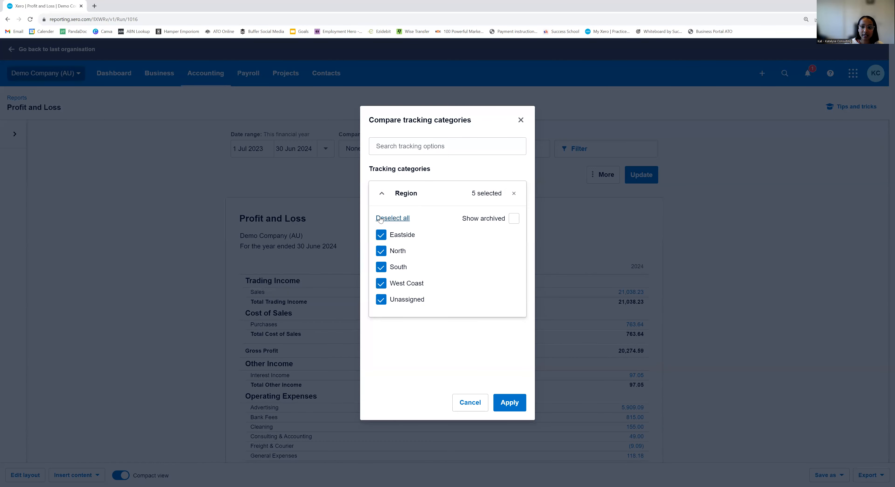
pyautogui.click(509, 403)
pyautogui.click(633, 179)
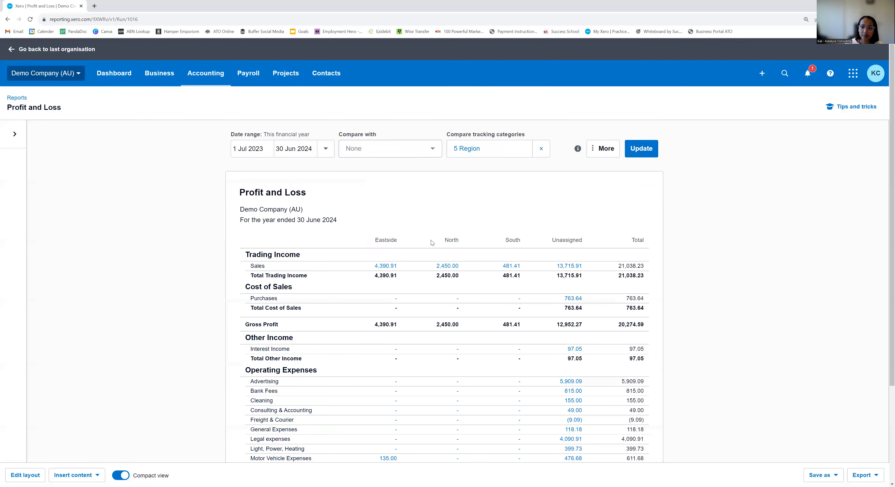
pyautogui.scroll(-1, 423, 247)
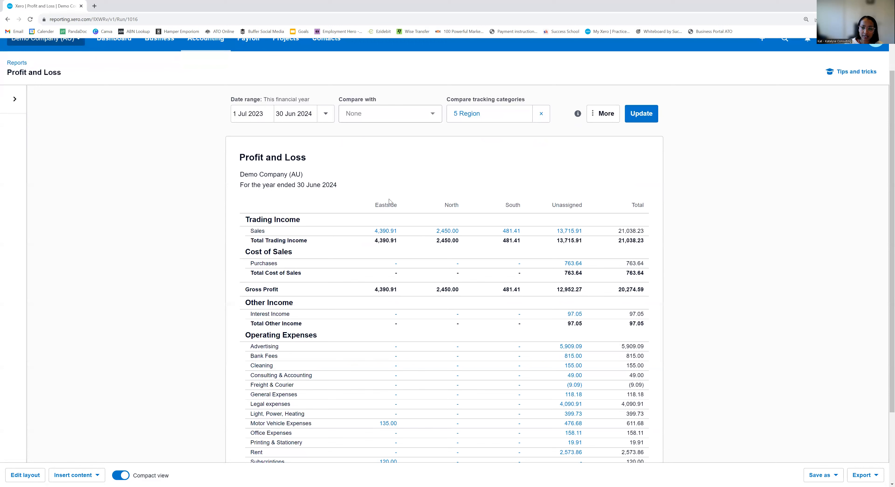
pyautogui.scroll(-1, 378, 261)
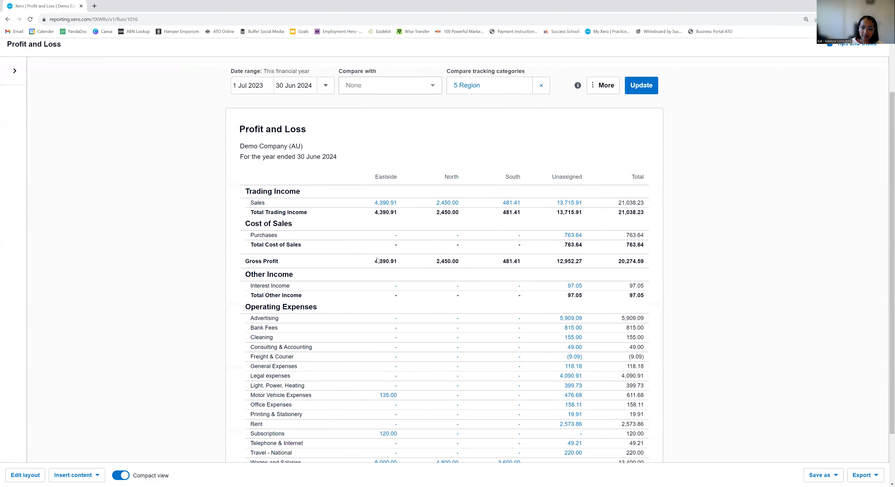
pyautogui.scroll(-1, 382, 297)
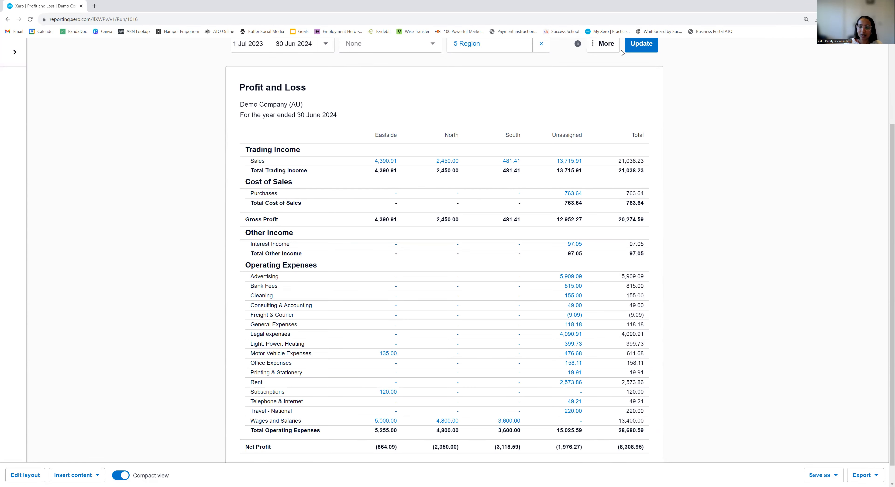
pyautogui.scroll(2, 435, 205)
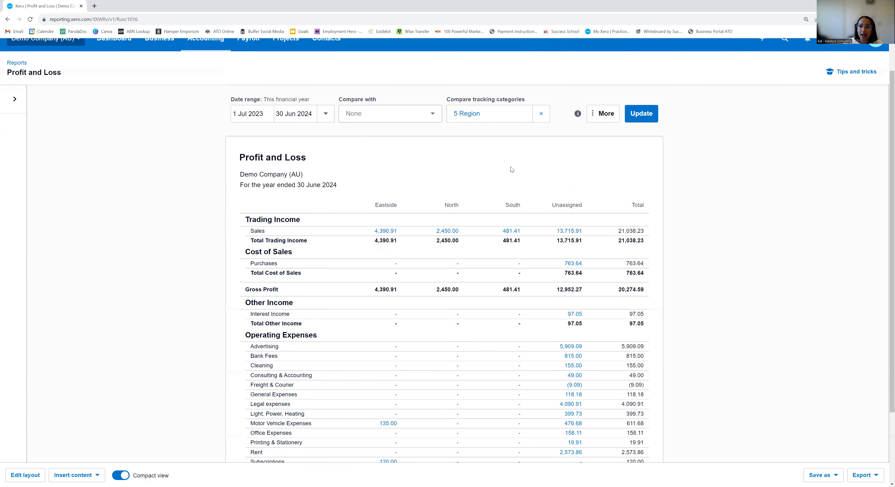
# - Limit the Profit and Loss report's Region tracking comparison to Eastside only and update the report
pyautogui.click(499, 110)
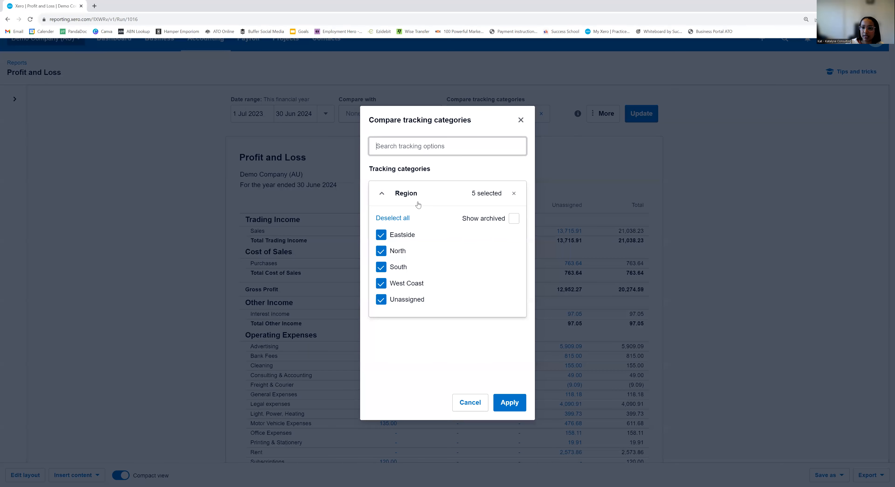
pyautogui.click(401, 218)
pyautogui.click(381, 234)
pyautogui.click(510, 402)
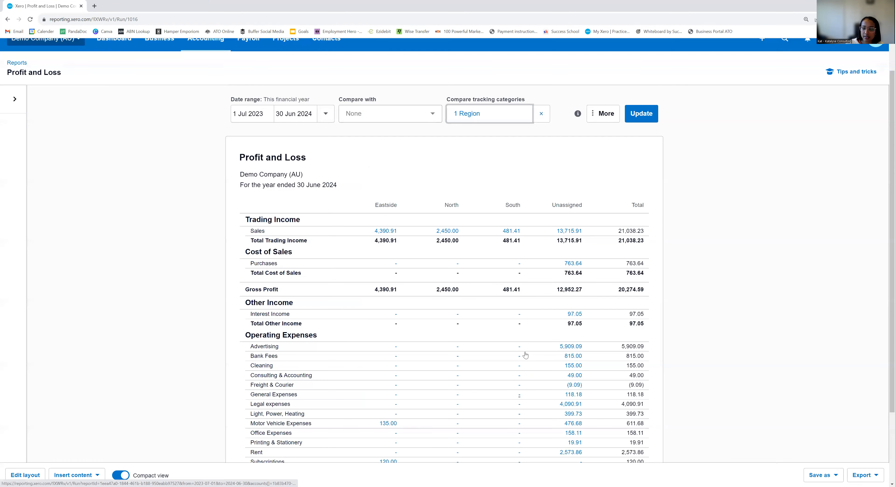
pyautogui.click(636, 114)
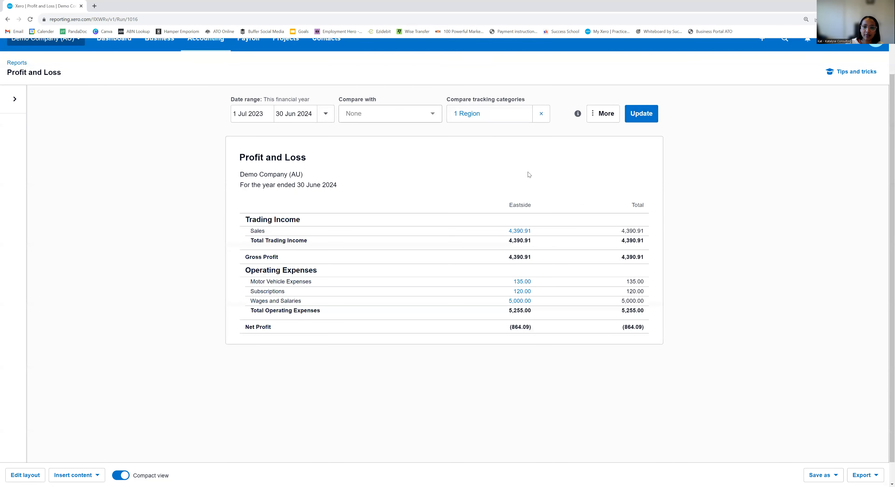